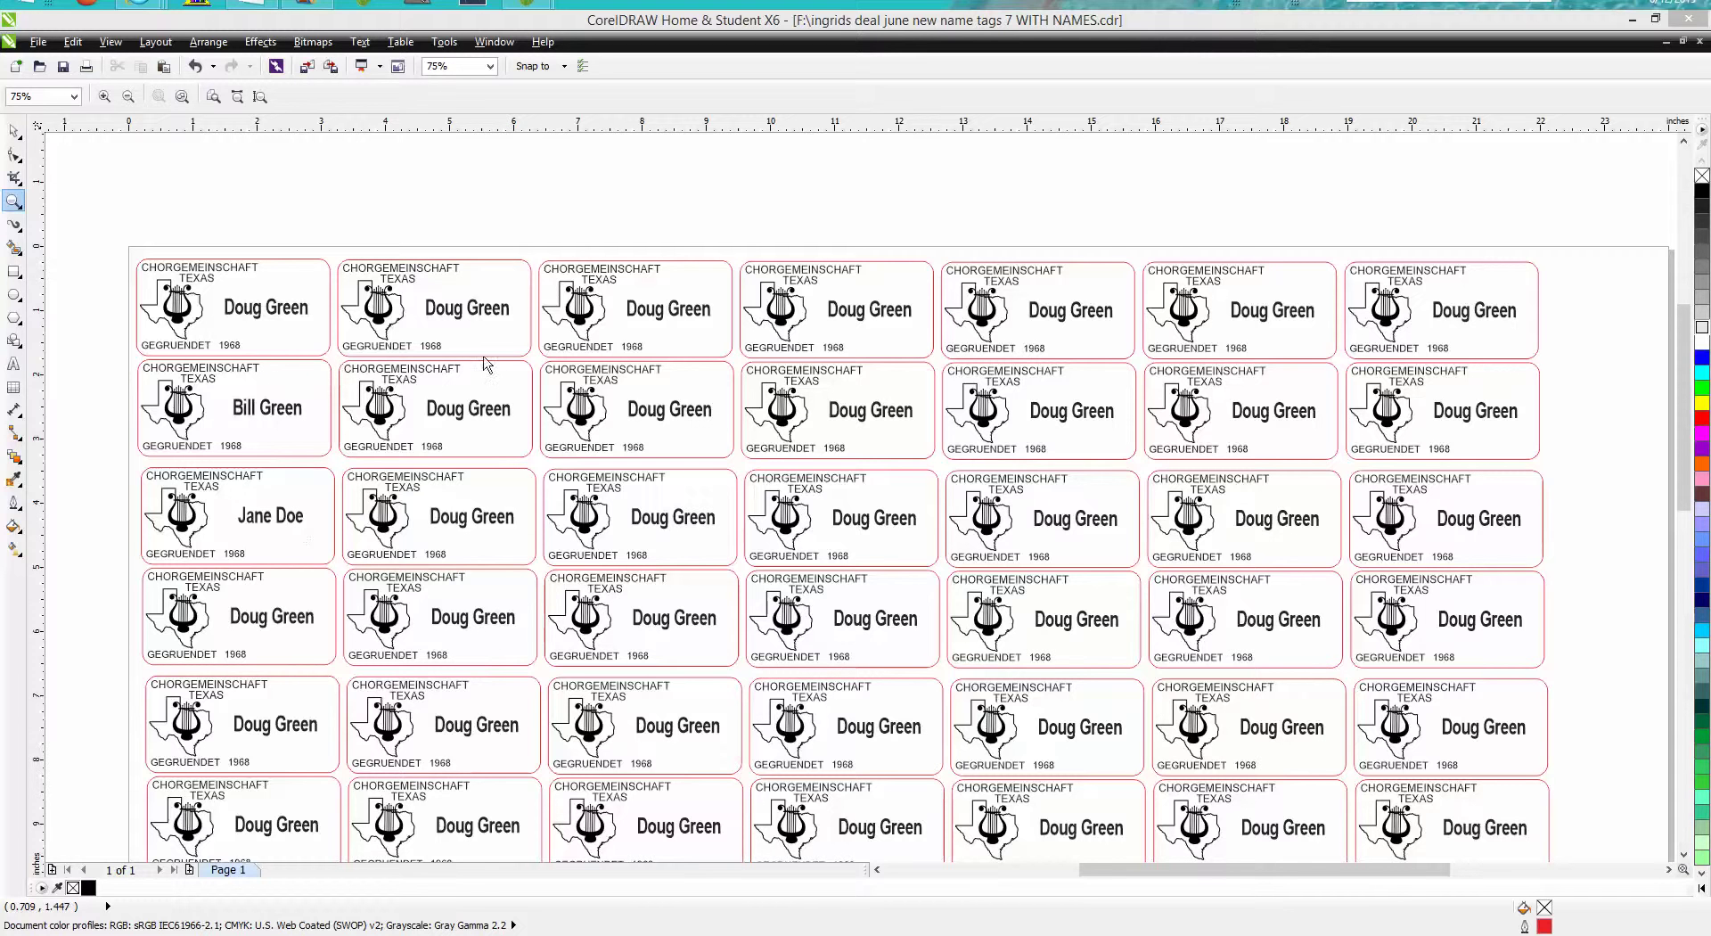
# Zoom in on the first name tag, then scroll down to the row with the individually named tag
pyautogui.click(15, 202)
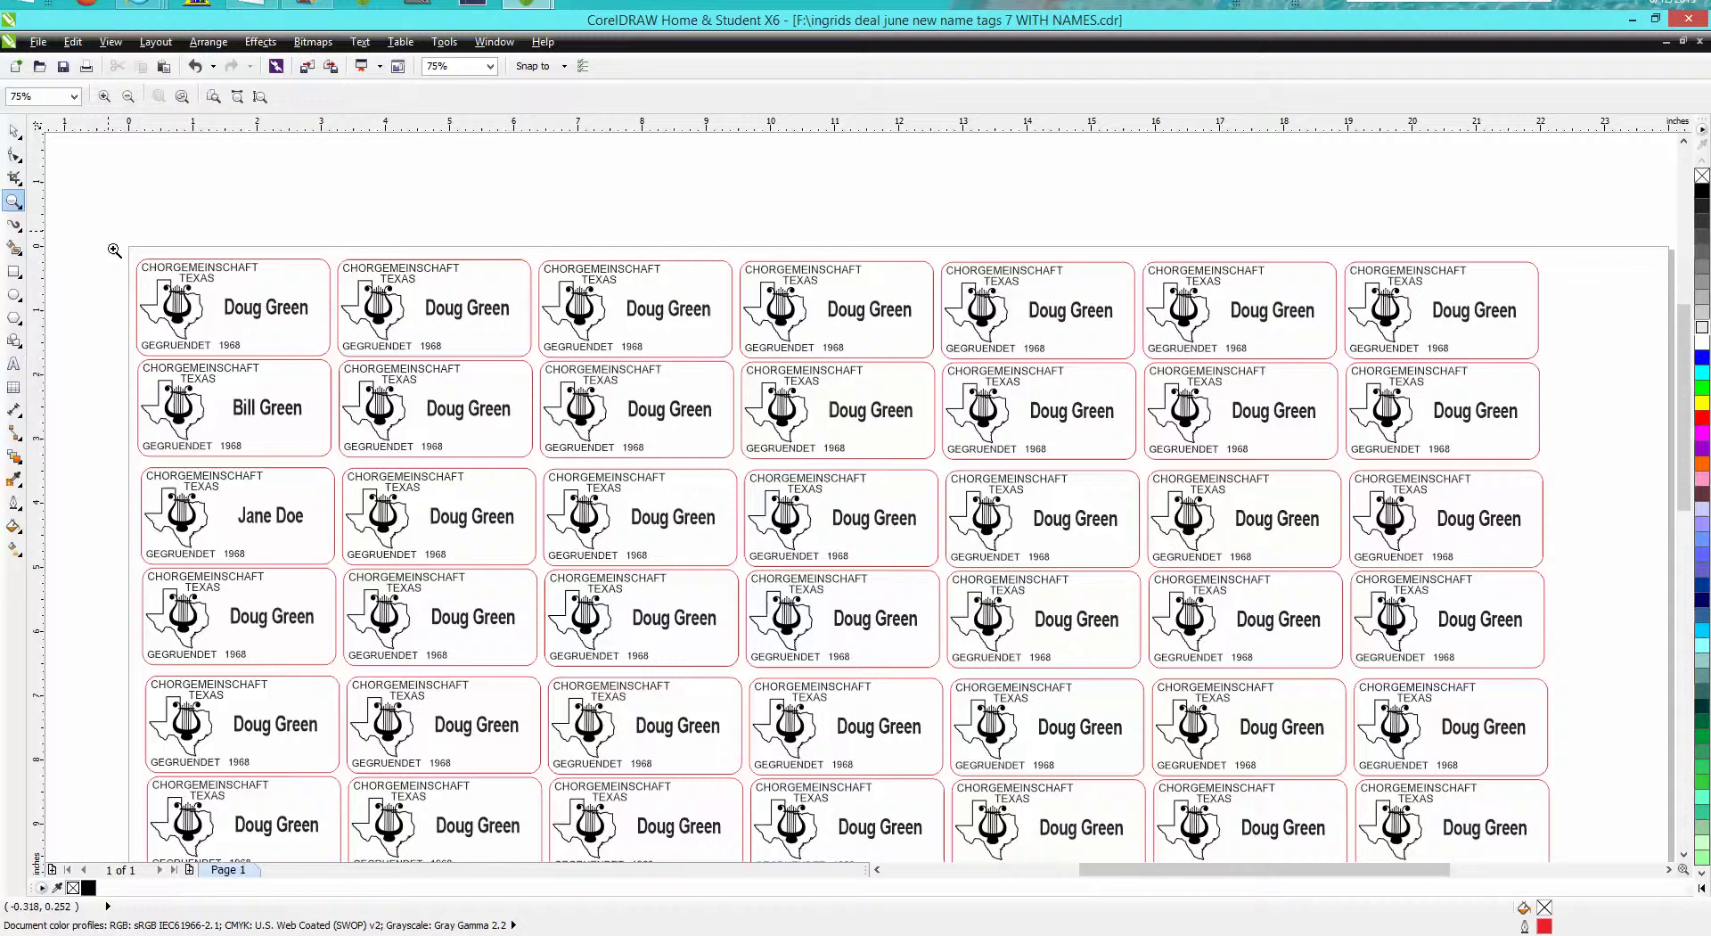
pyautogui.moveTo(114, 251); pyautogui.dragTo(357, 364)
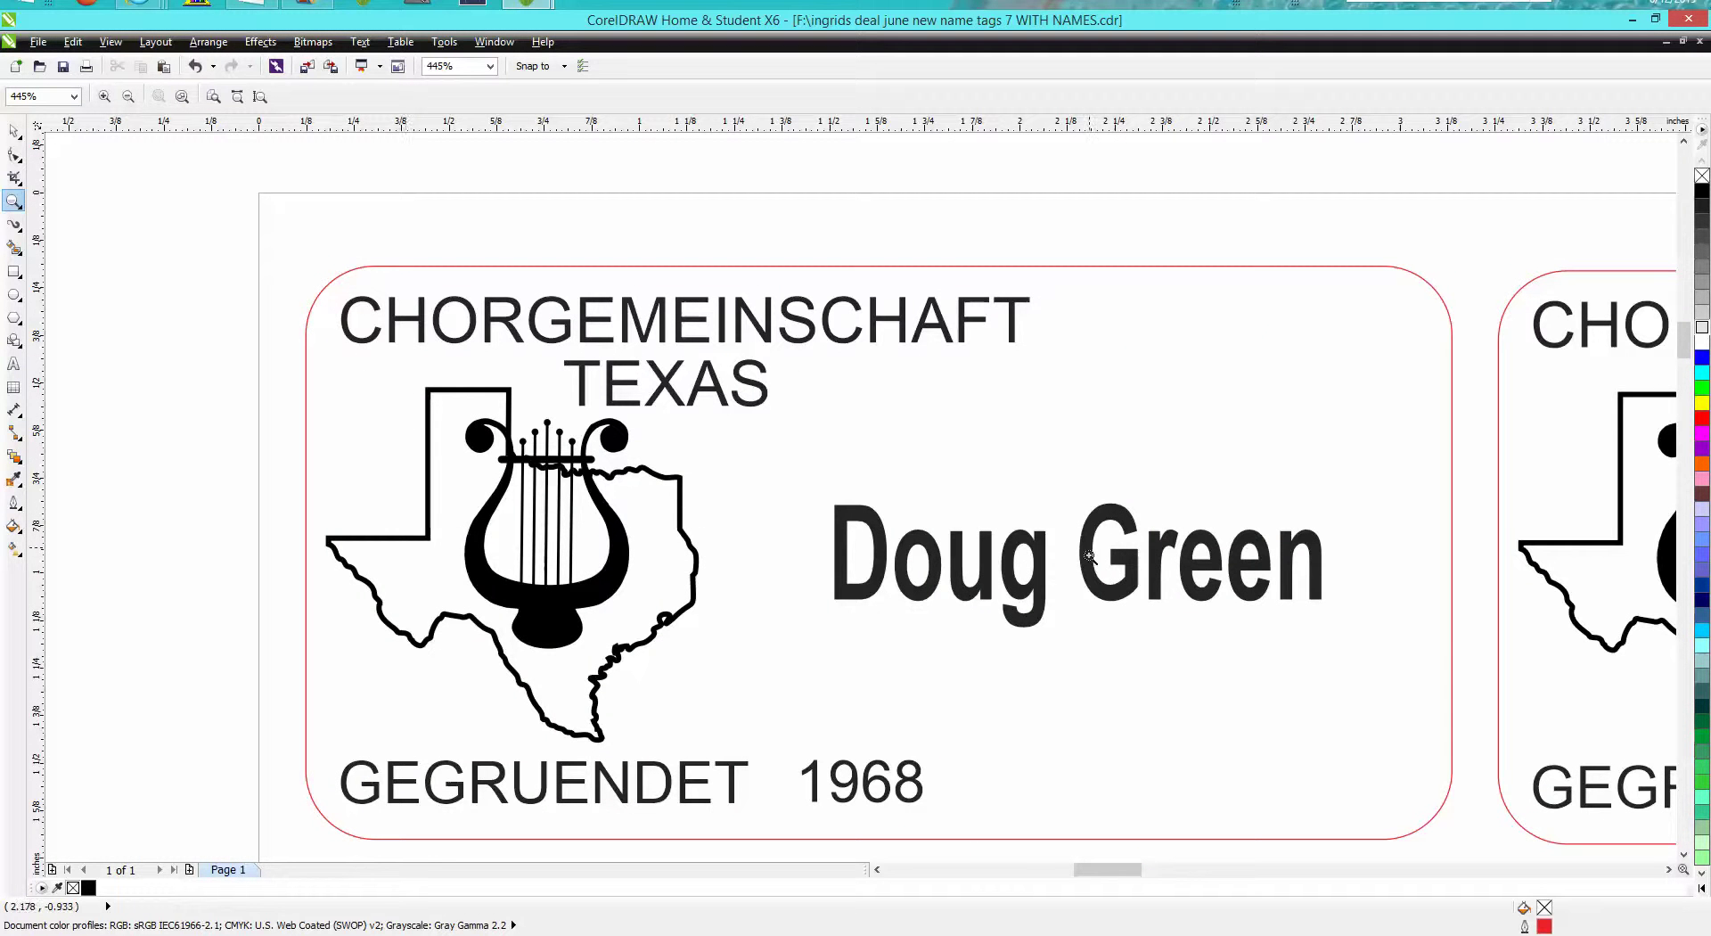
pyautogui.scroll(-2, 1253, 508)
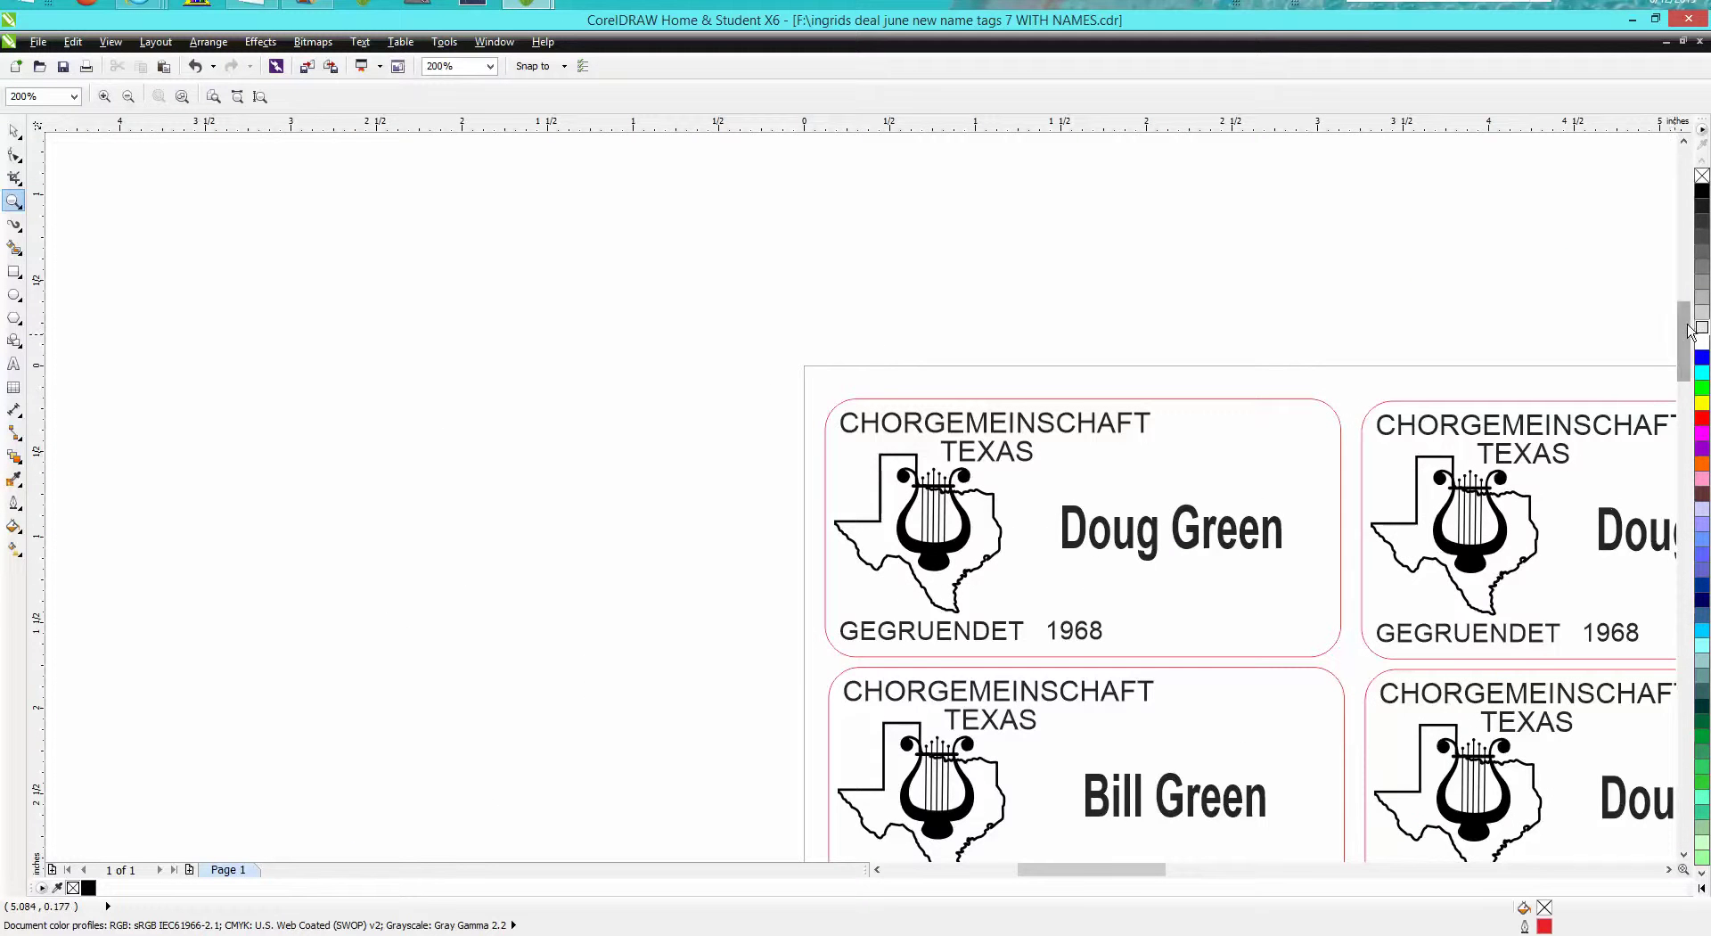
pyautogui.scroll(-3, 1684, 343)
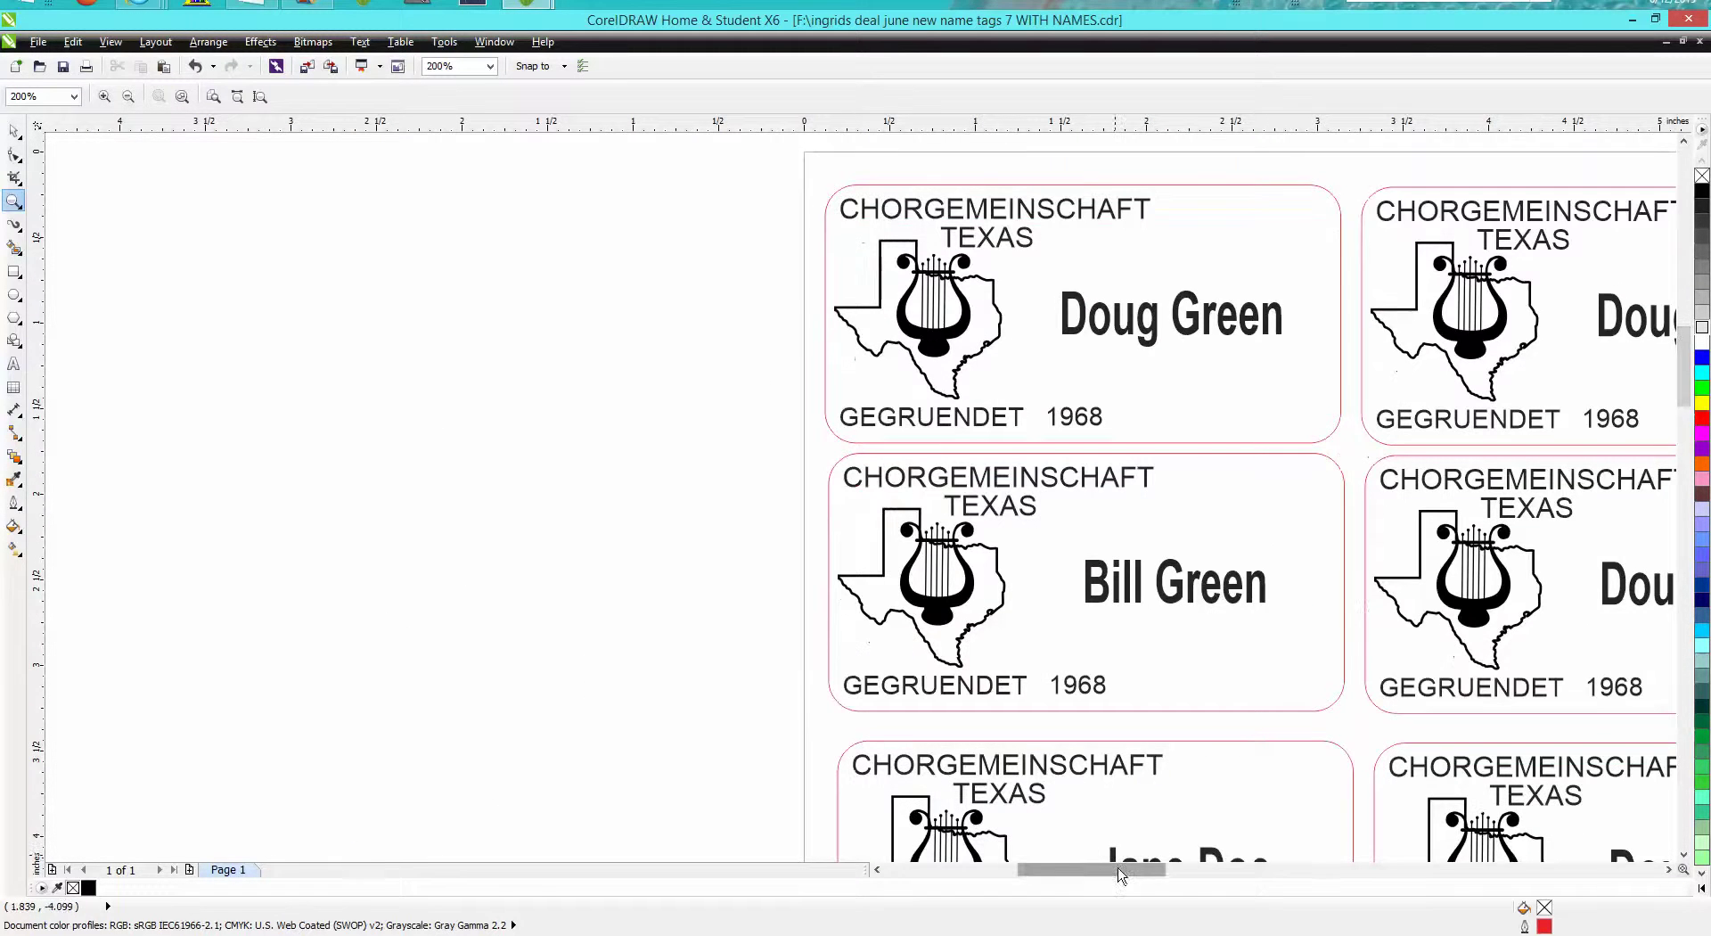
pyautogui.moveTo(1130, 871); pyautogui.dragTo(1170, 870)
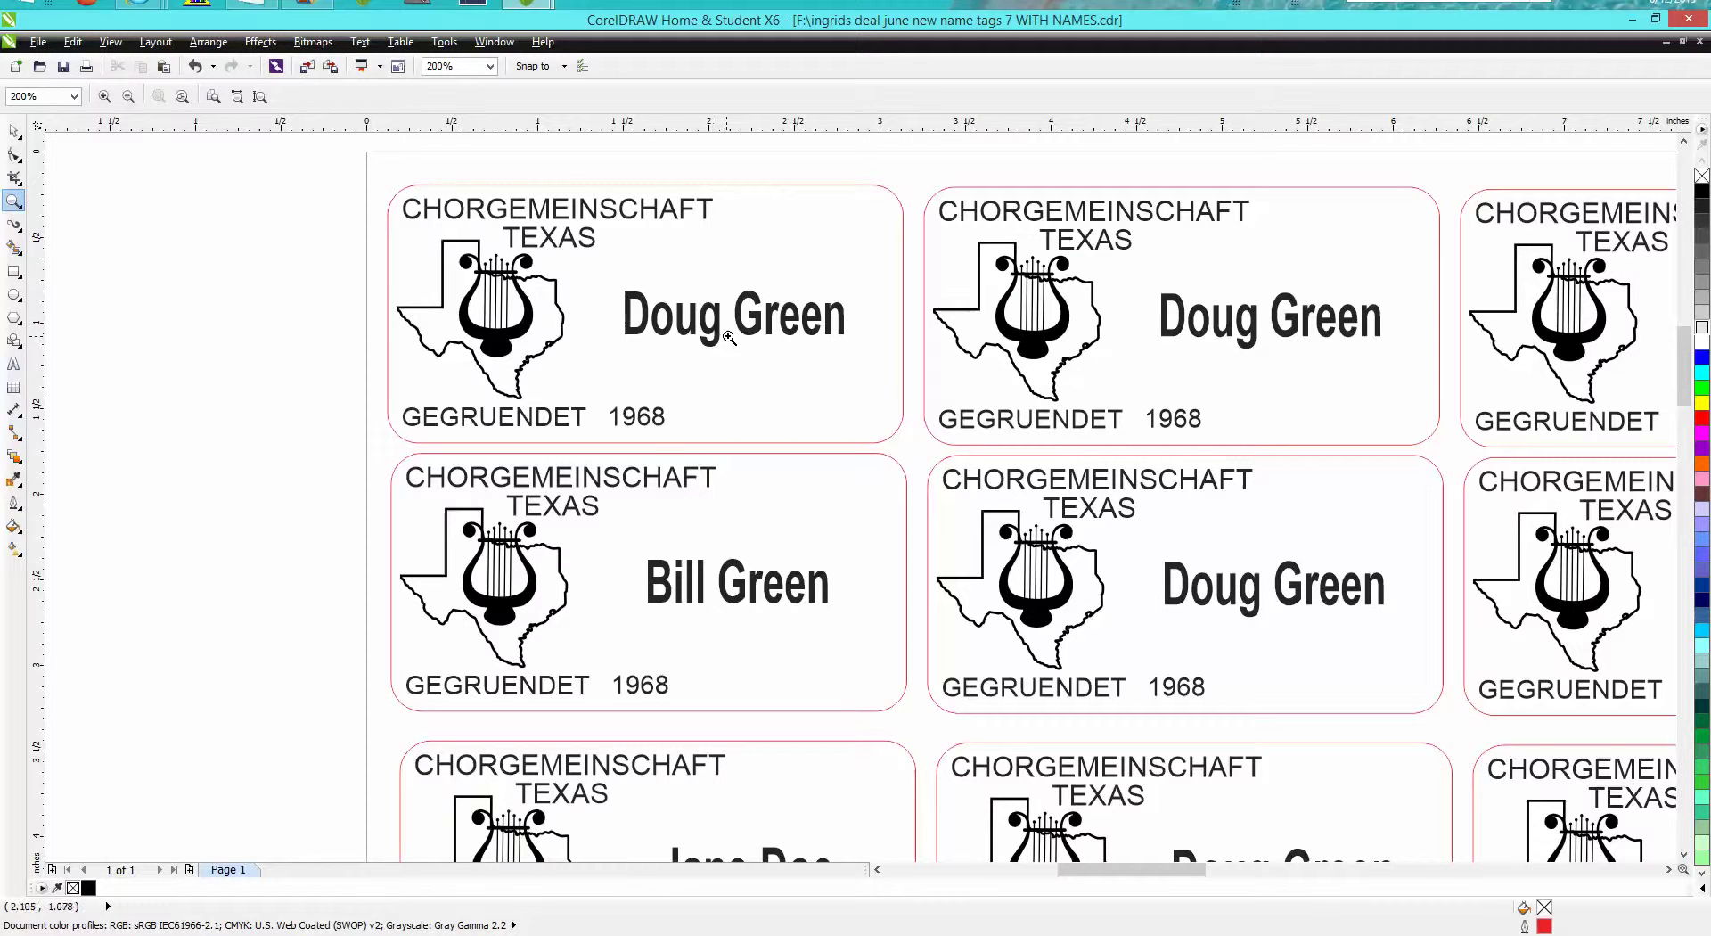
pyautogui.moveTo(1684, 348); pyautogui.dragTo(1684, 359)
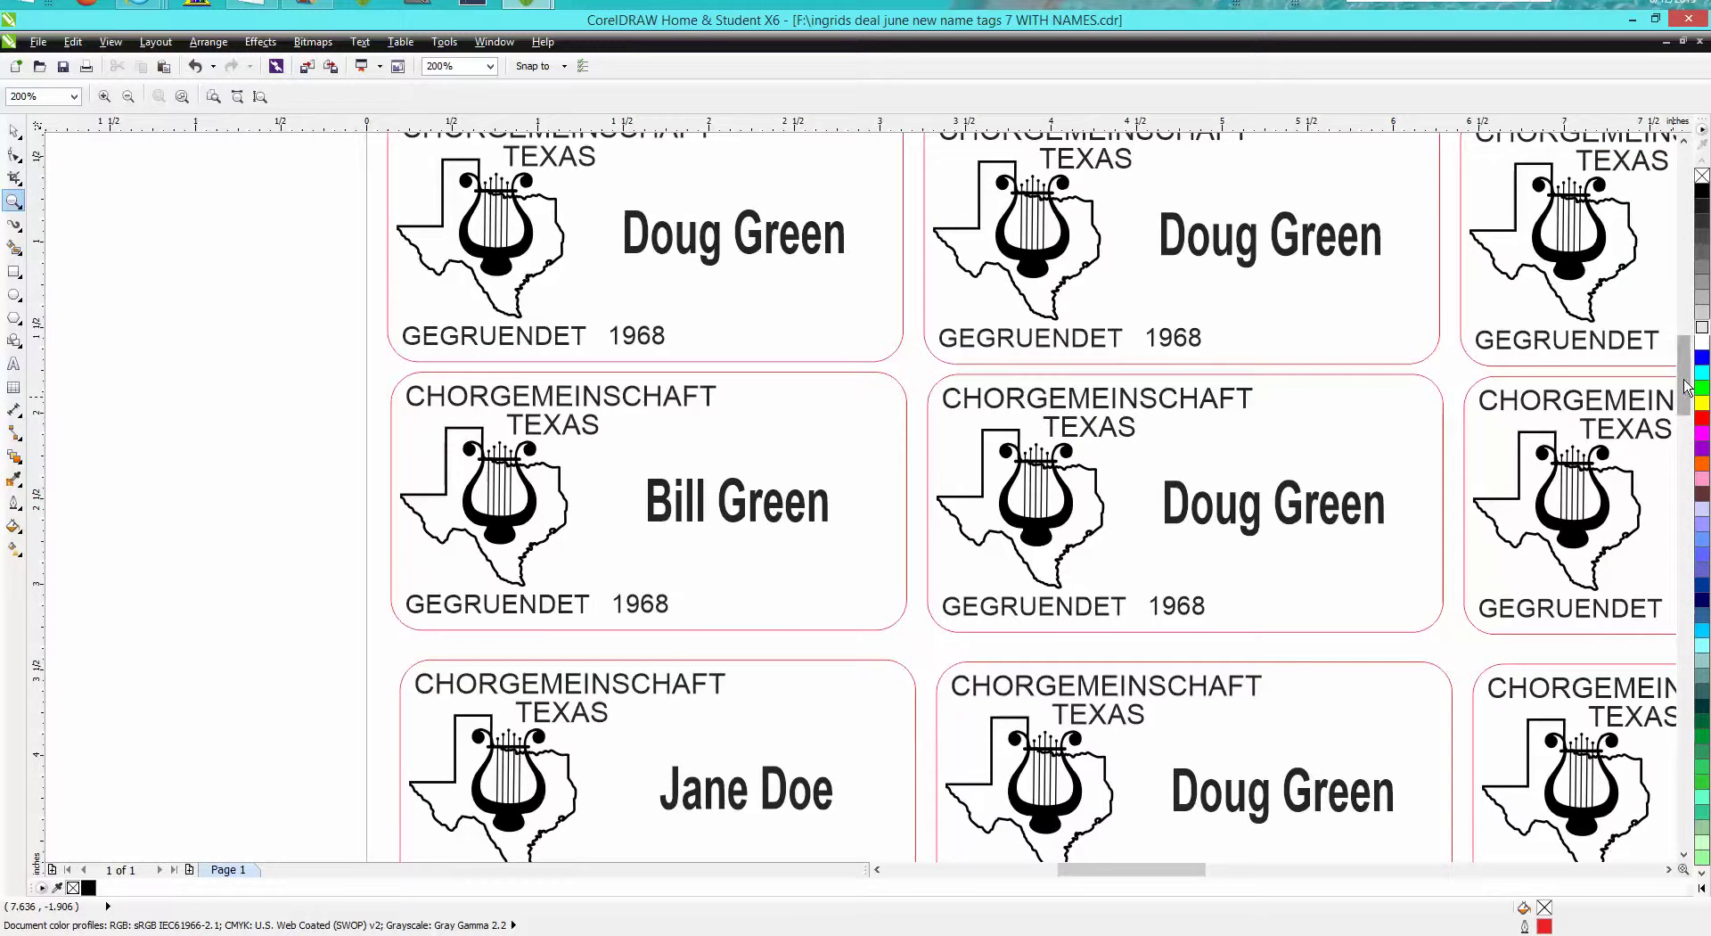
pyautogui.scroll(-4, 829, 727)
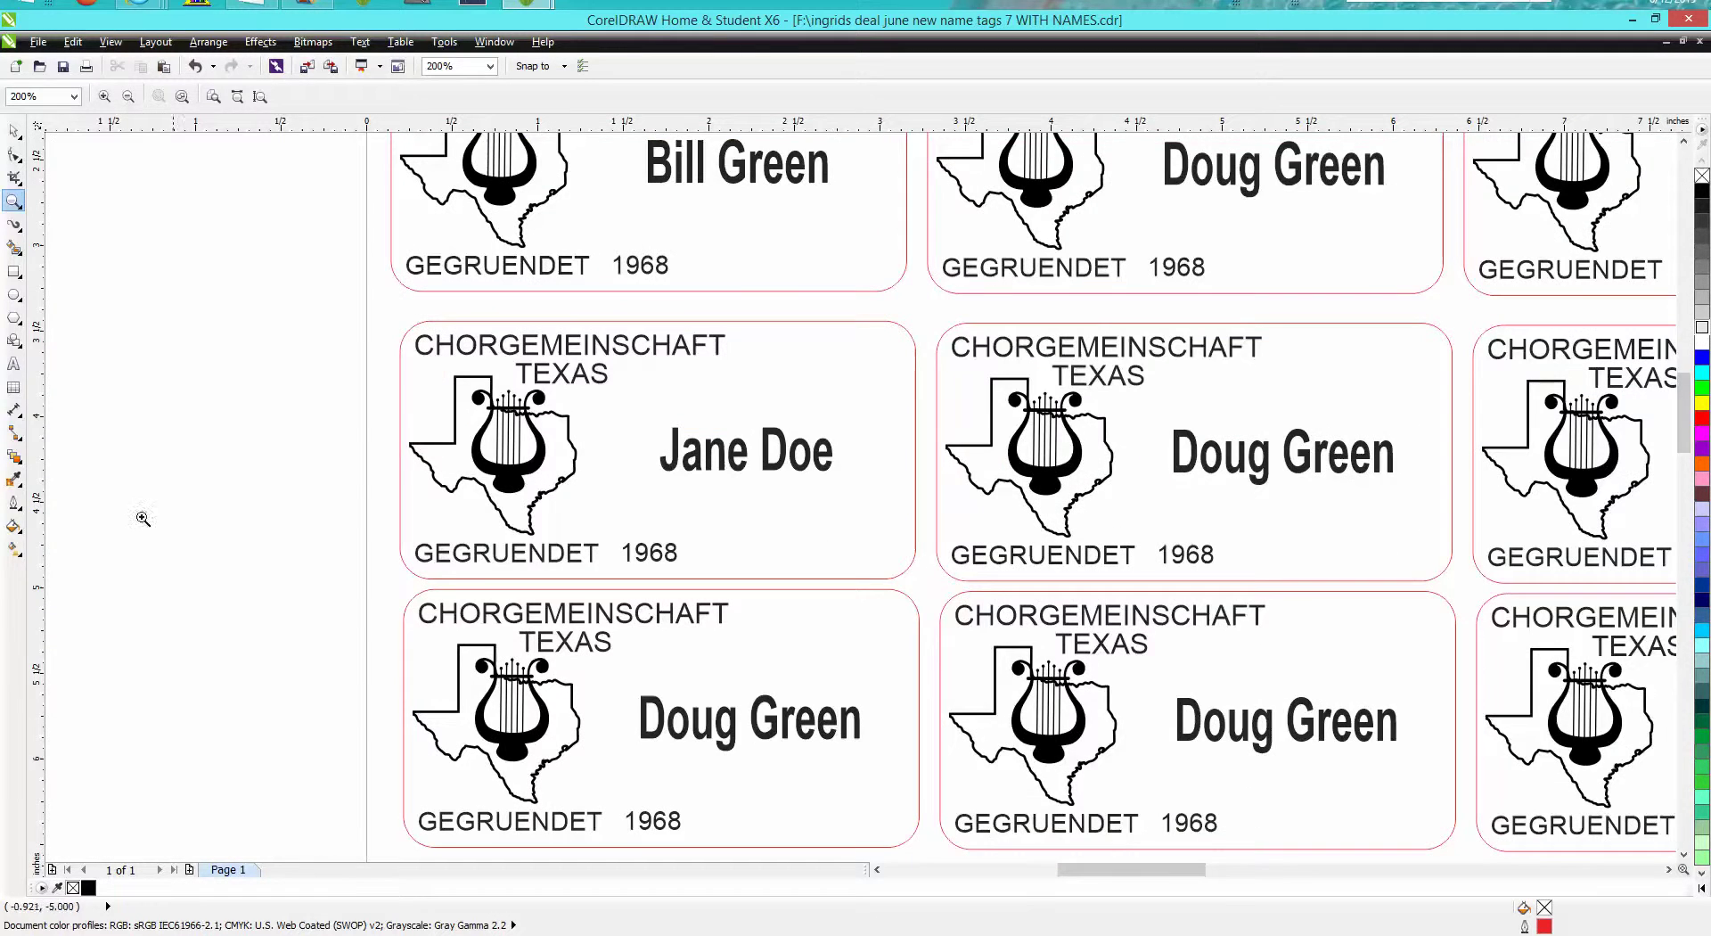
pyautogui.click(13, 131)
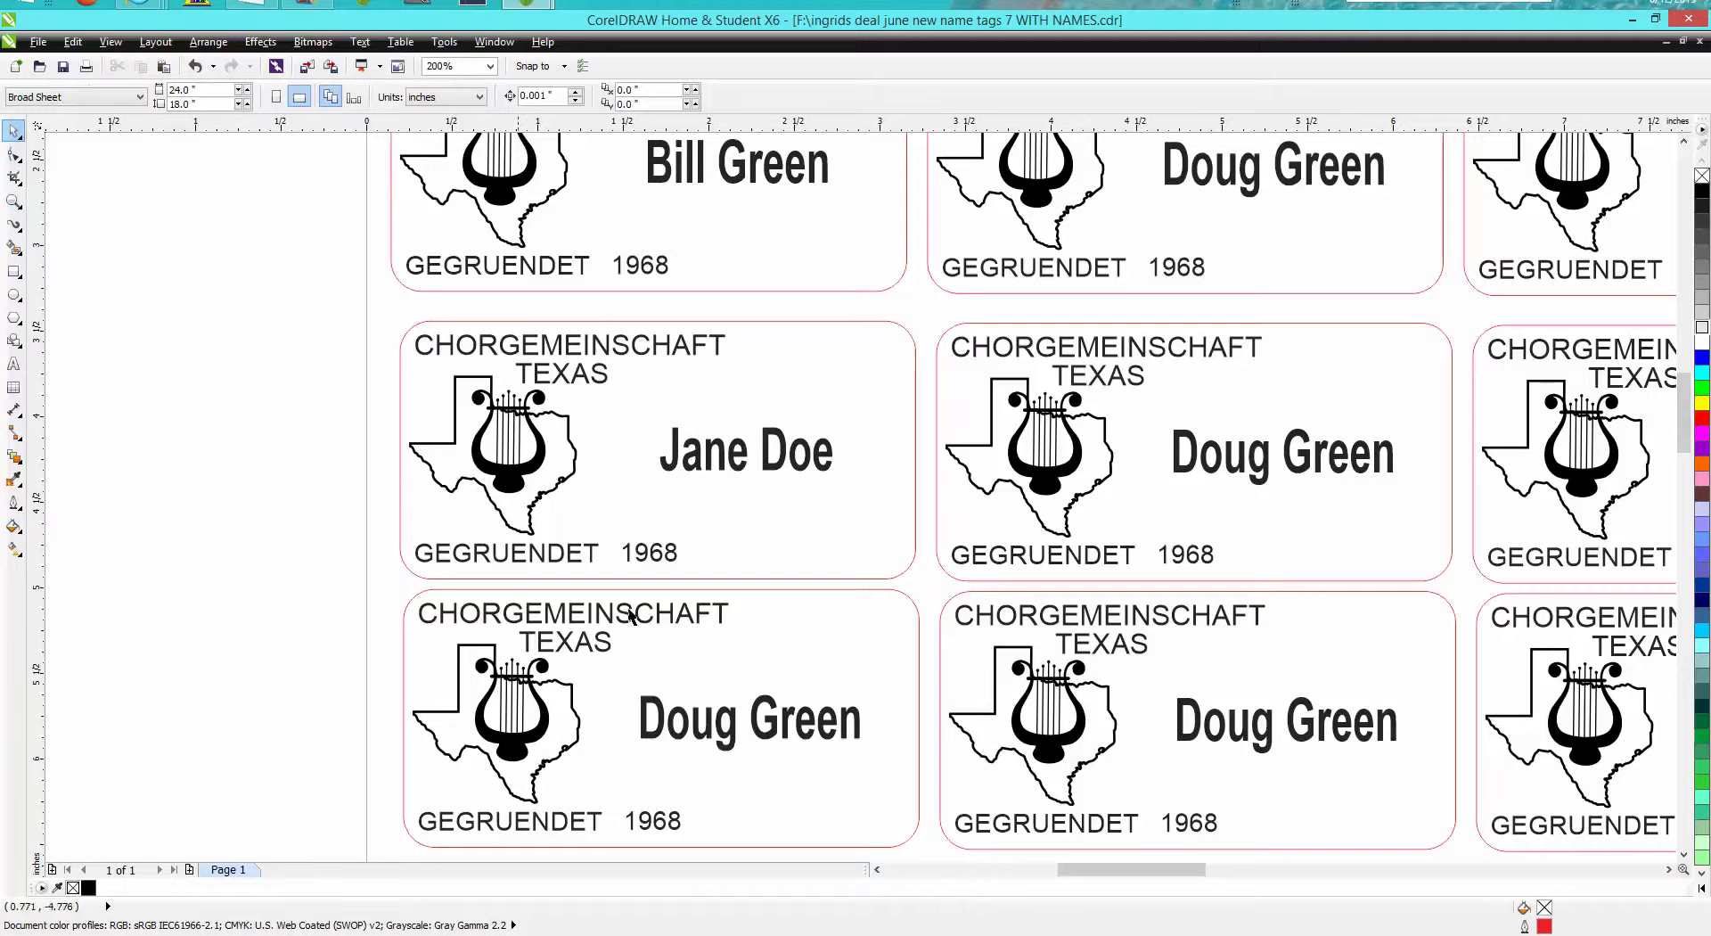
# Replace the repeated name on the tag below with a new individual first and last name
pyautogui.click(785, 719)
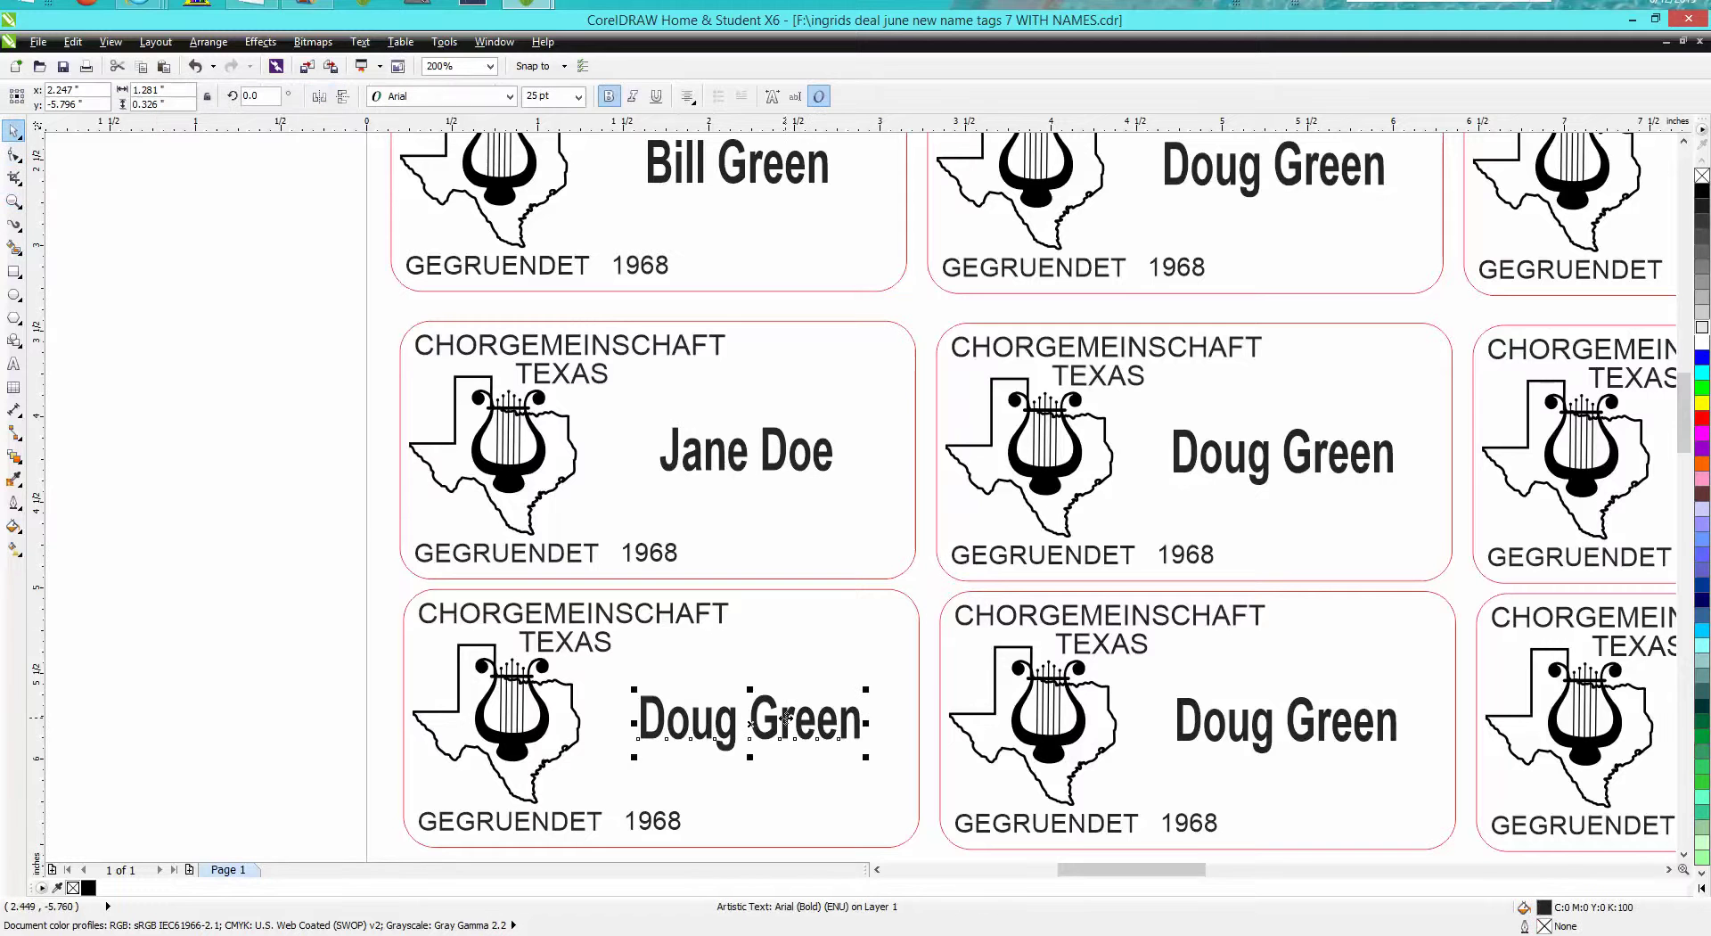
pyautogui.click(794, 95)
pyautogui.moveTo(942, 356); pyautogui.dragTo(690, 349)
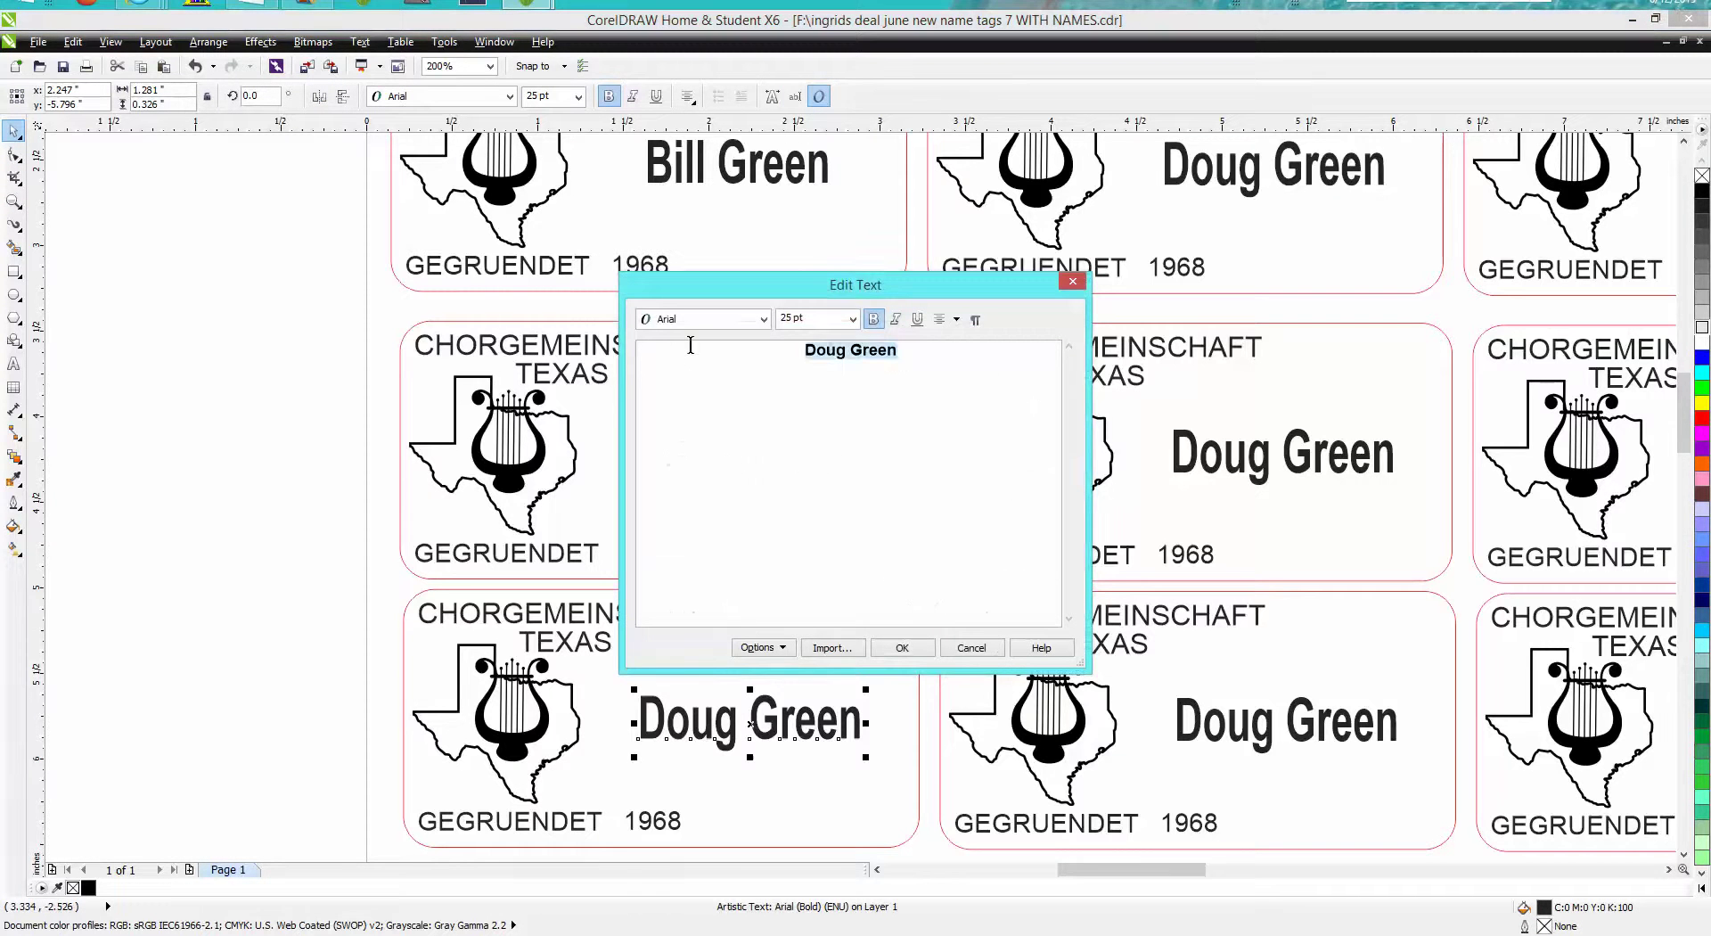
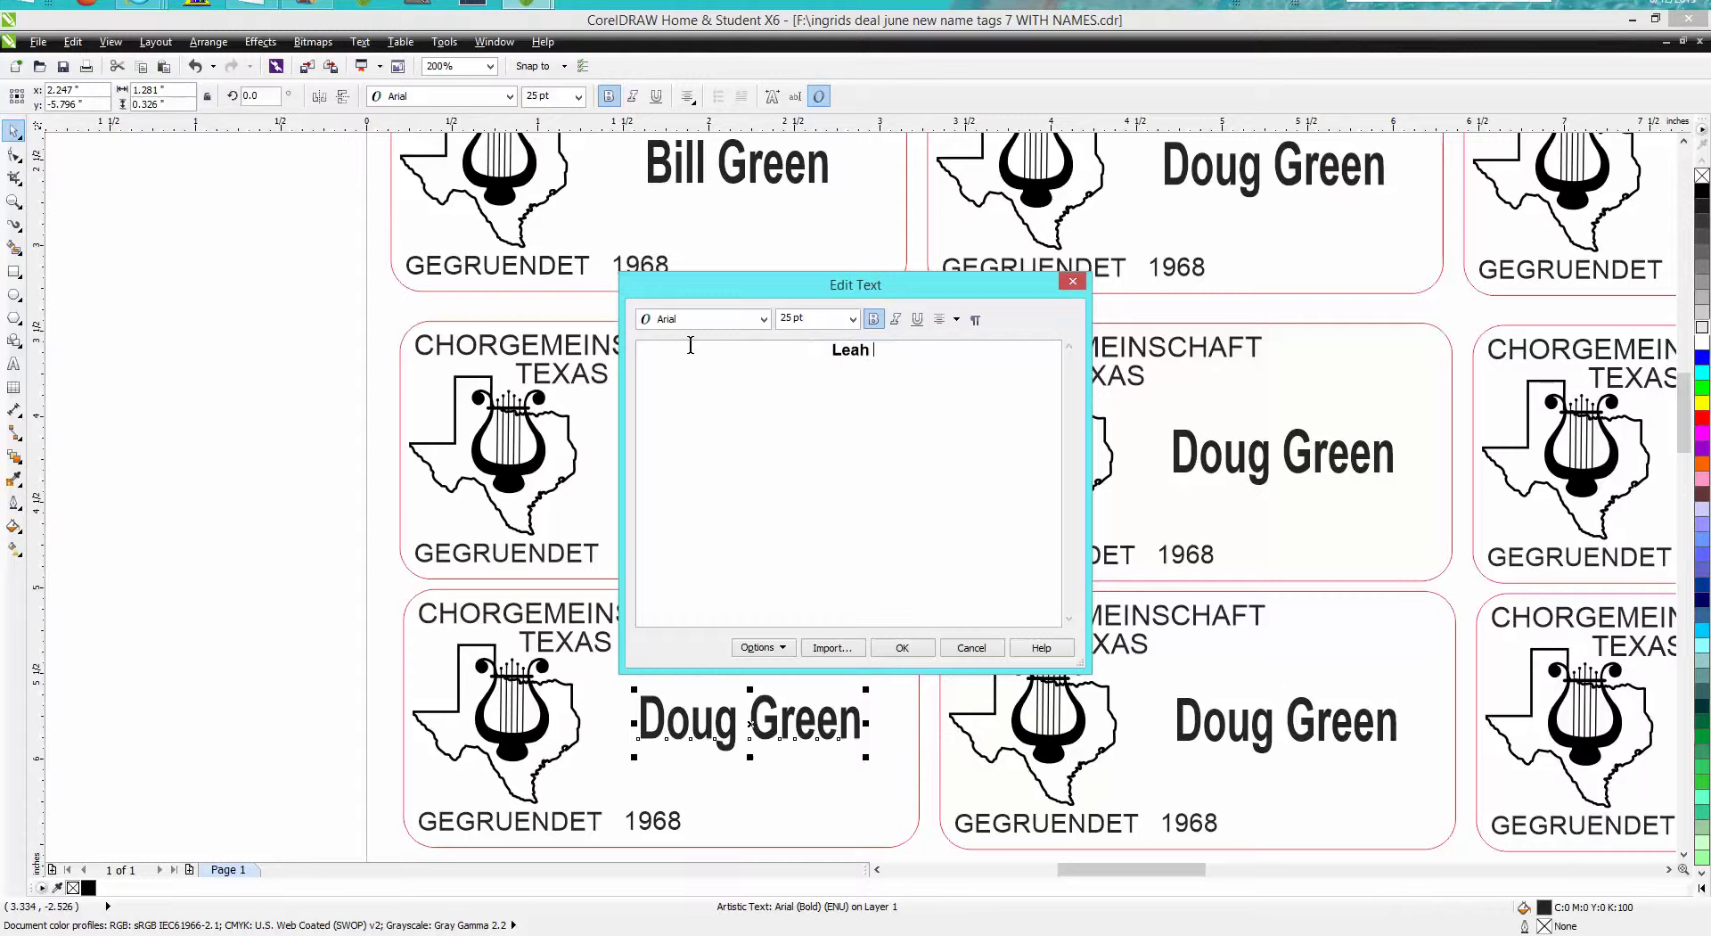
pyautogui.click(914, 647)
pyautogui.click(918, 678)
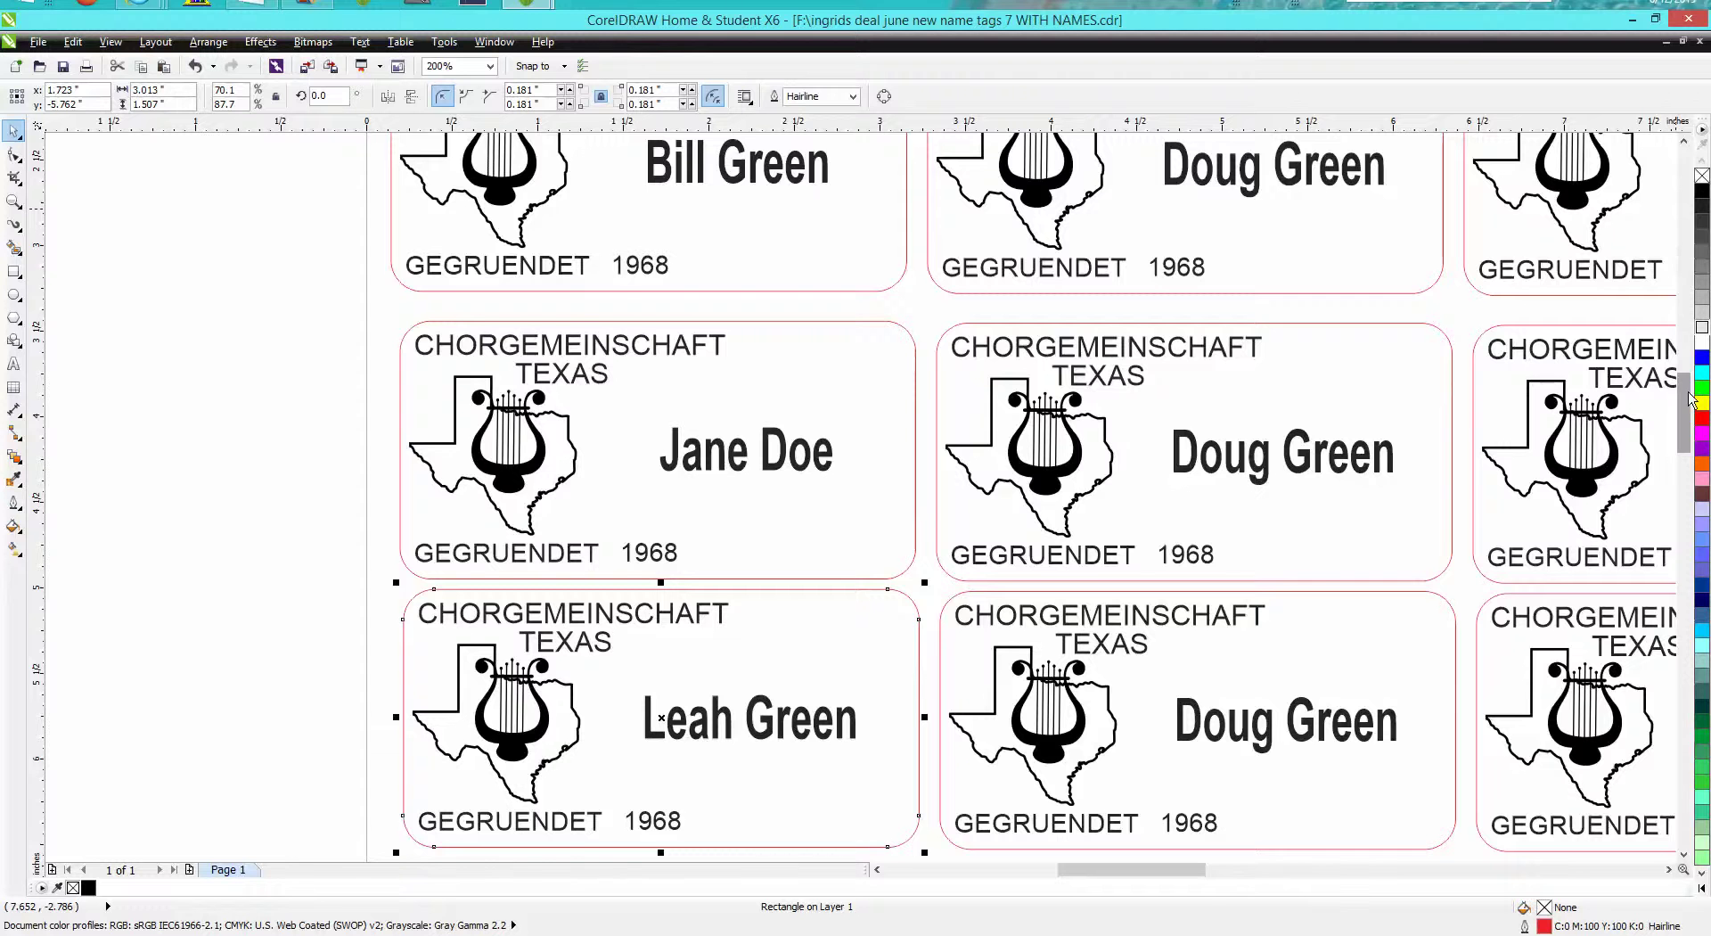
# Scroll down the sheet and reselect the newly renamed tag's name text
pyautogui.moveTo(1688, 396); pyautogui.dragTo(1687, 393)
pyautogui.scroll(-1, 1645, 401)
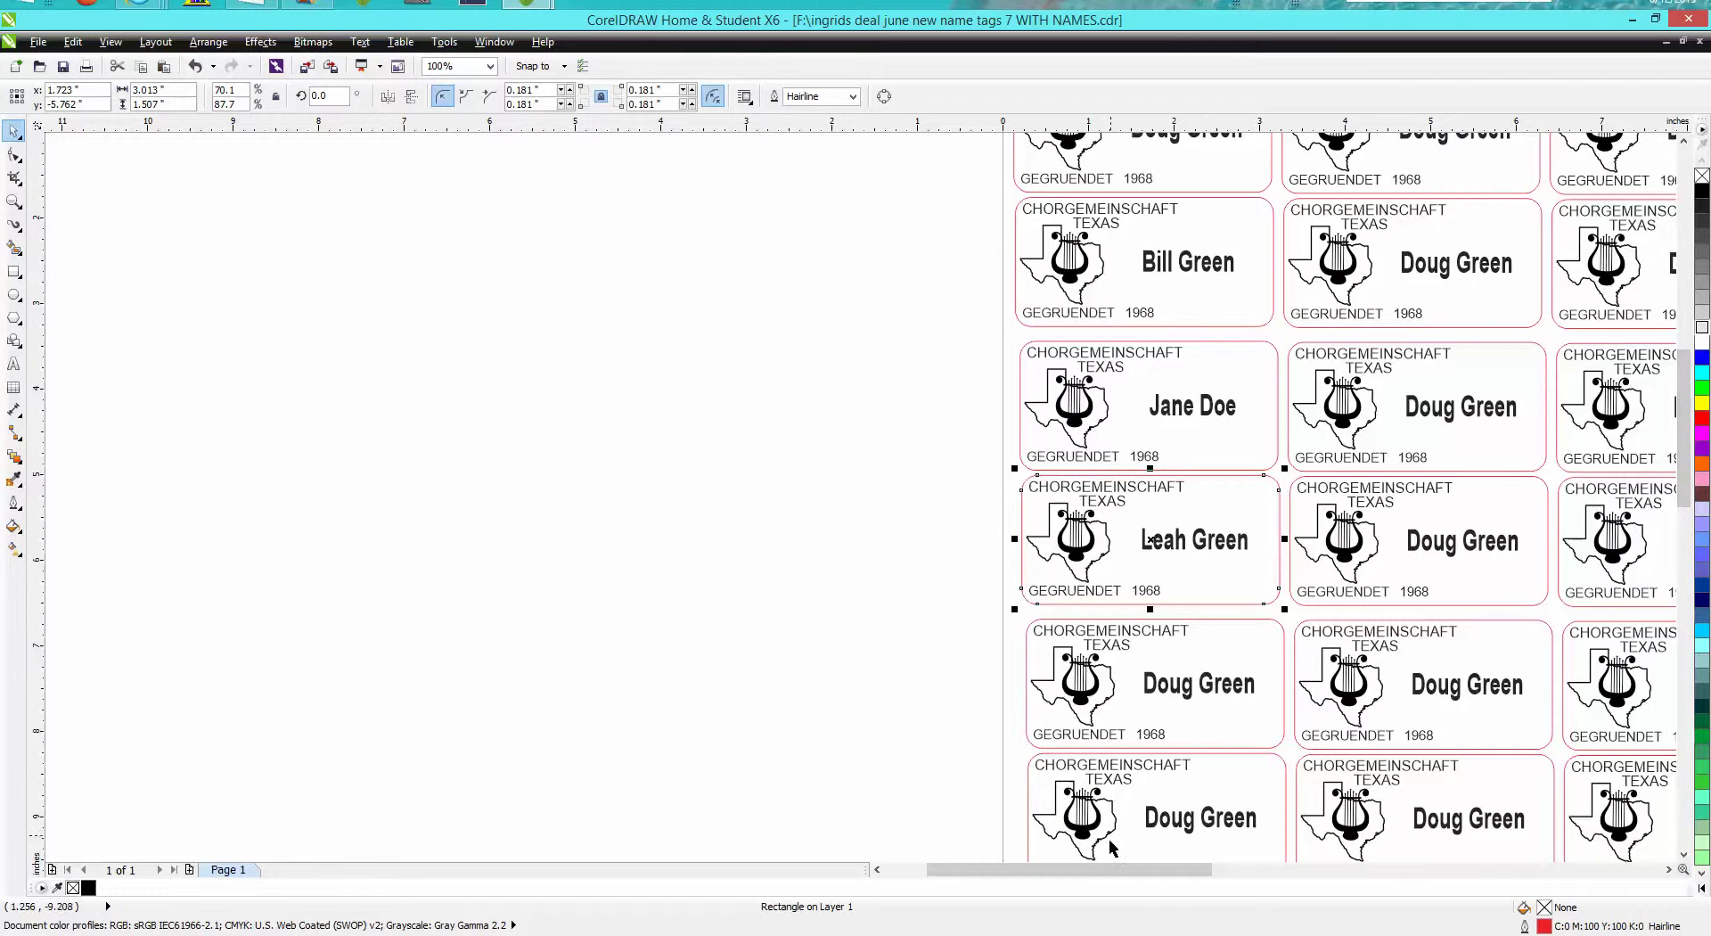
pyautogui.moveTo(1125, 869); pyautogui.dragTo(1183, 866)
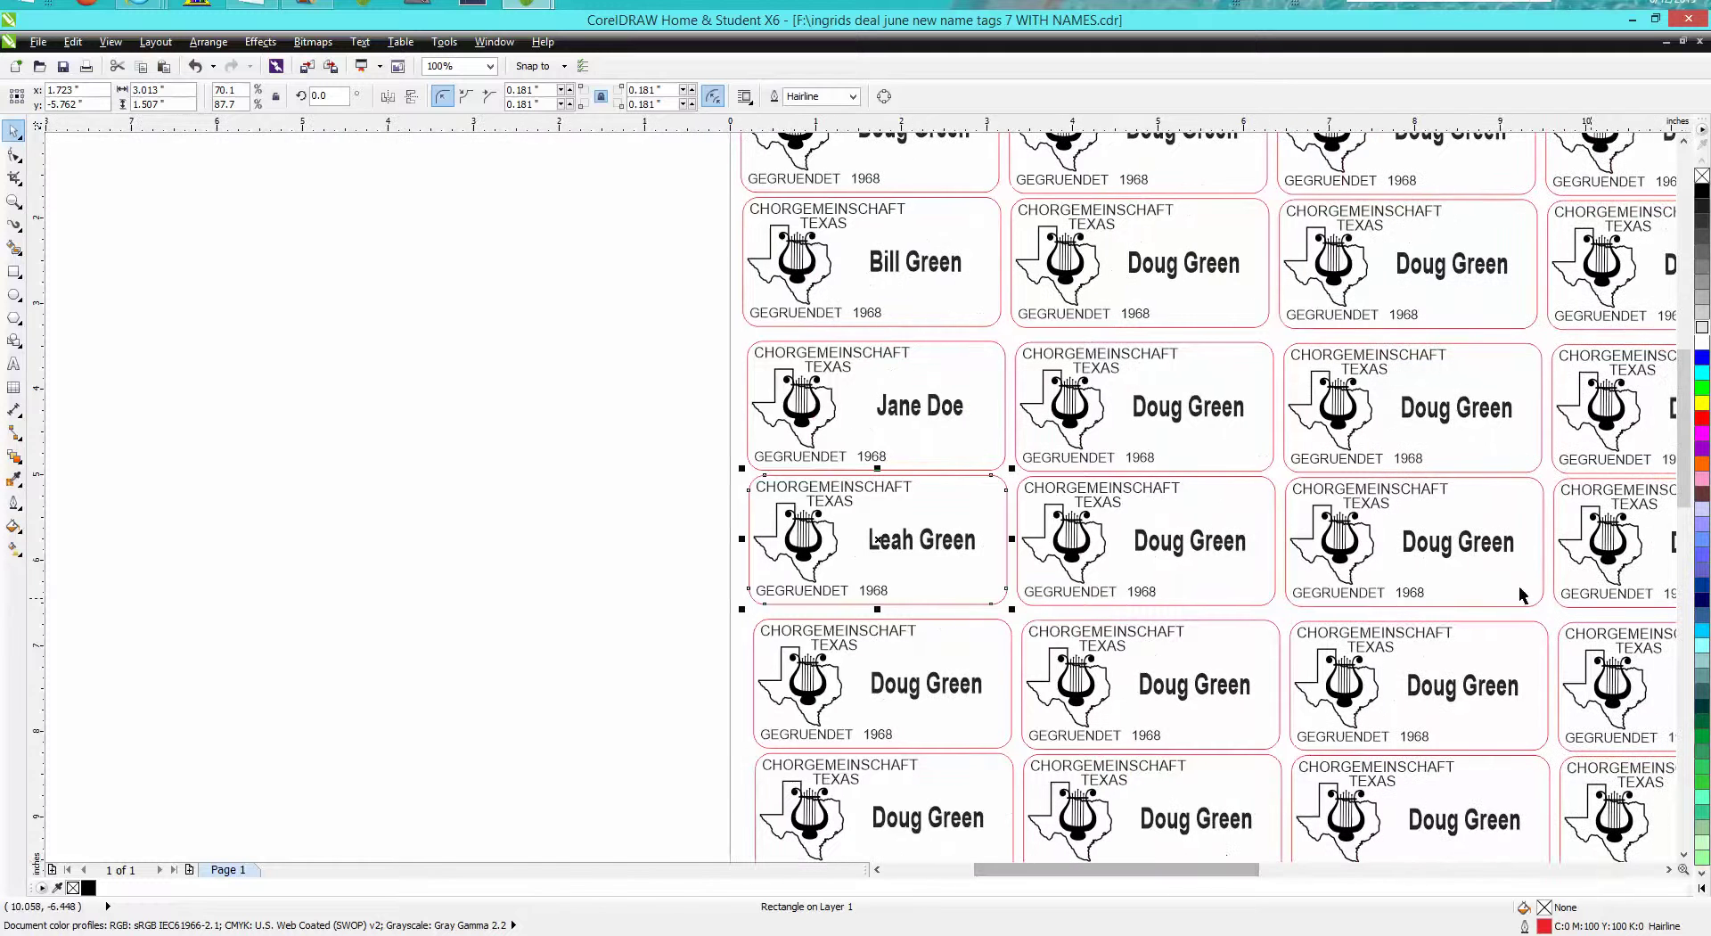
pyautogui.click(617, 473)
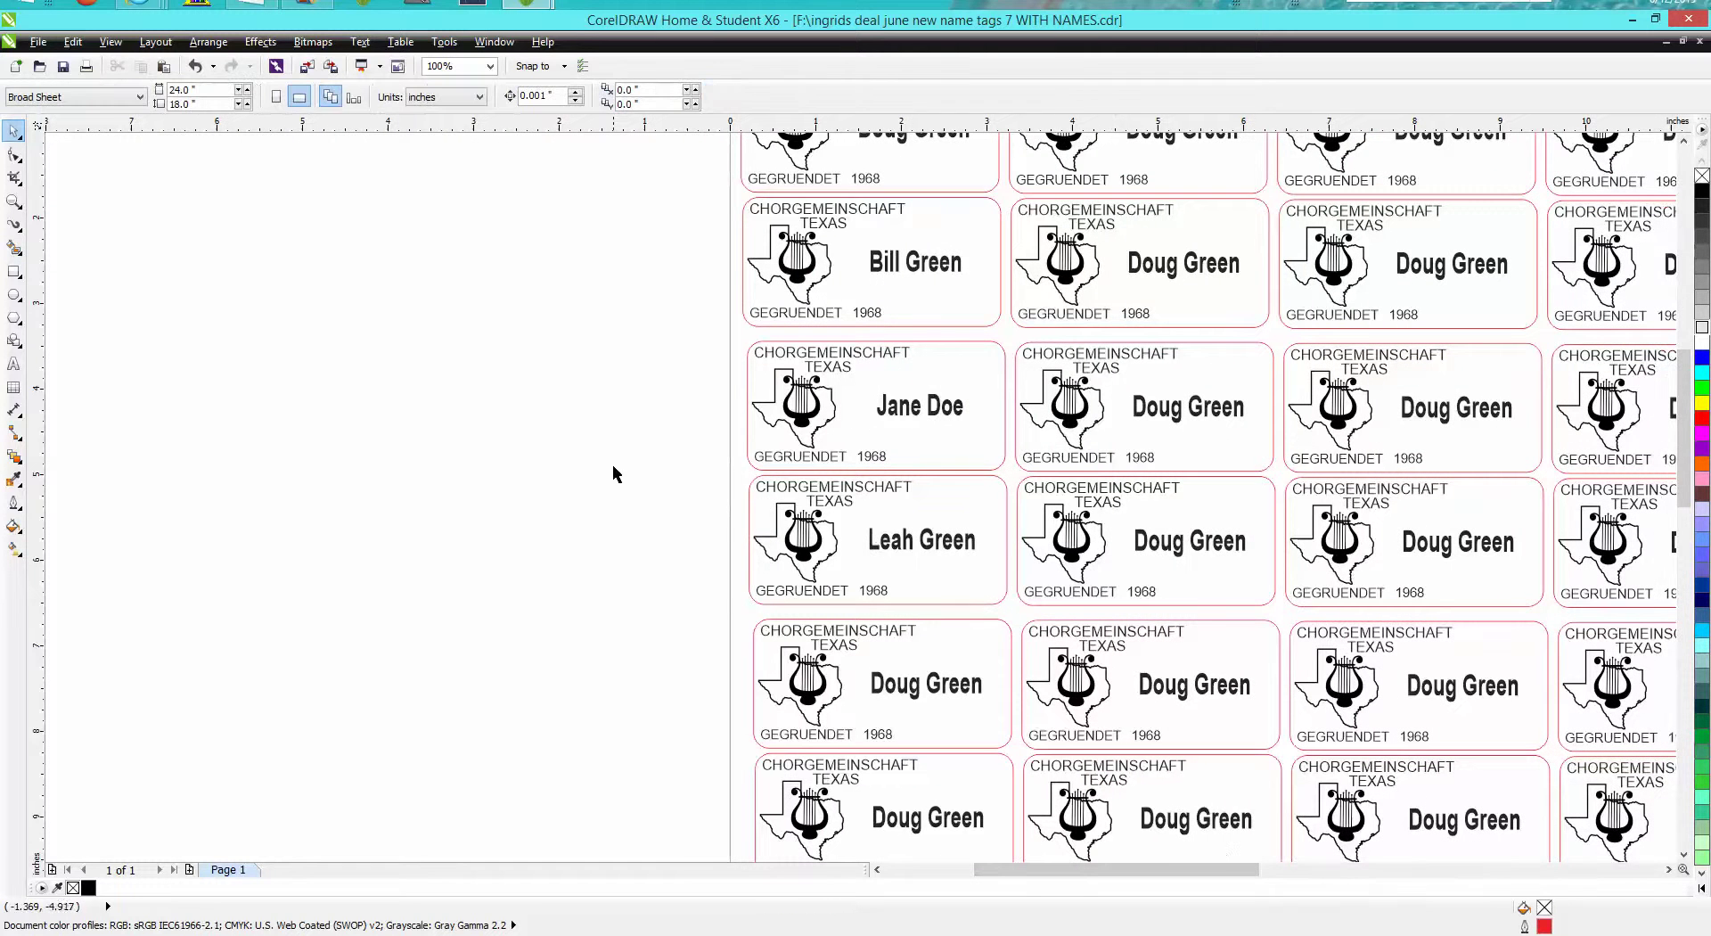
pyautogui.click(937, 552)
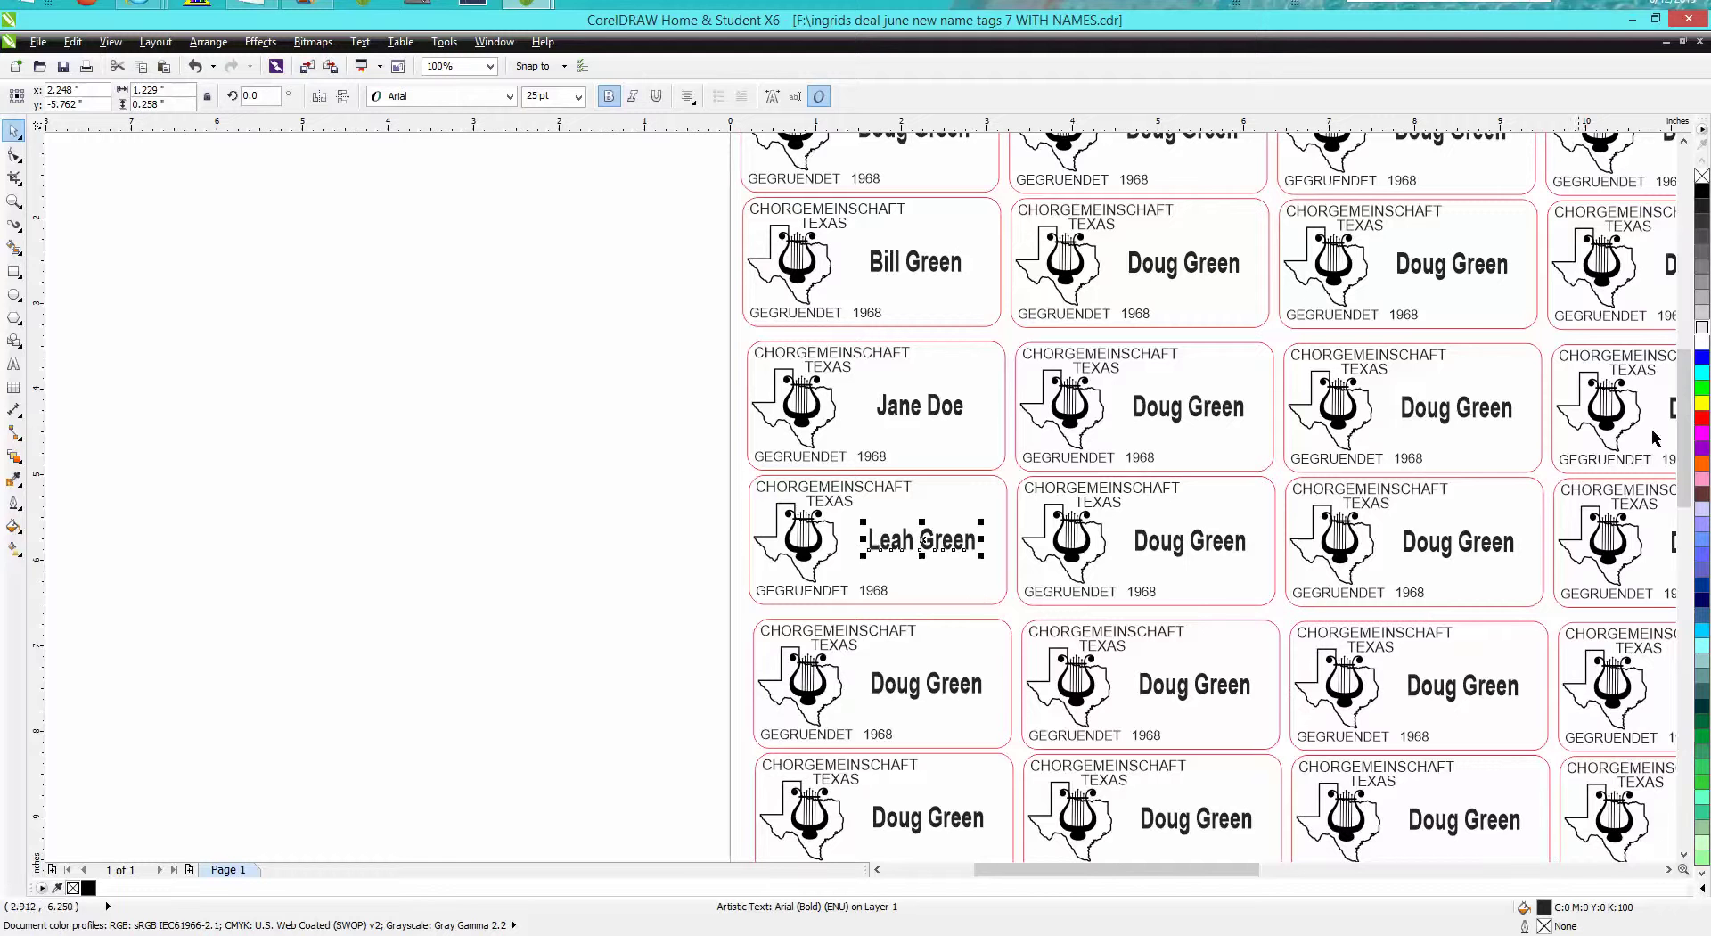
# Zoom out over the sheet, then zoom closely onto a tag's GEGRUENDET 1968 line
pyautogui.moveTo(1683, 437); pyautogui.dragTo(1684, 429)
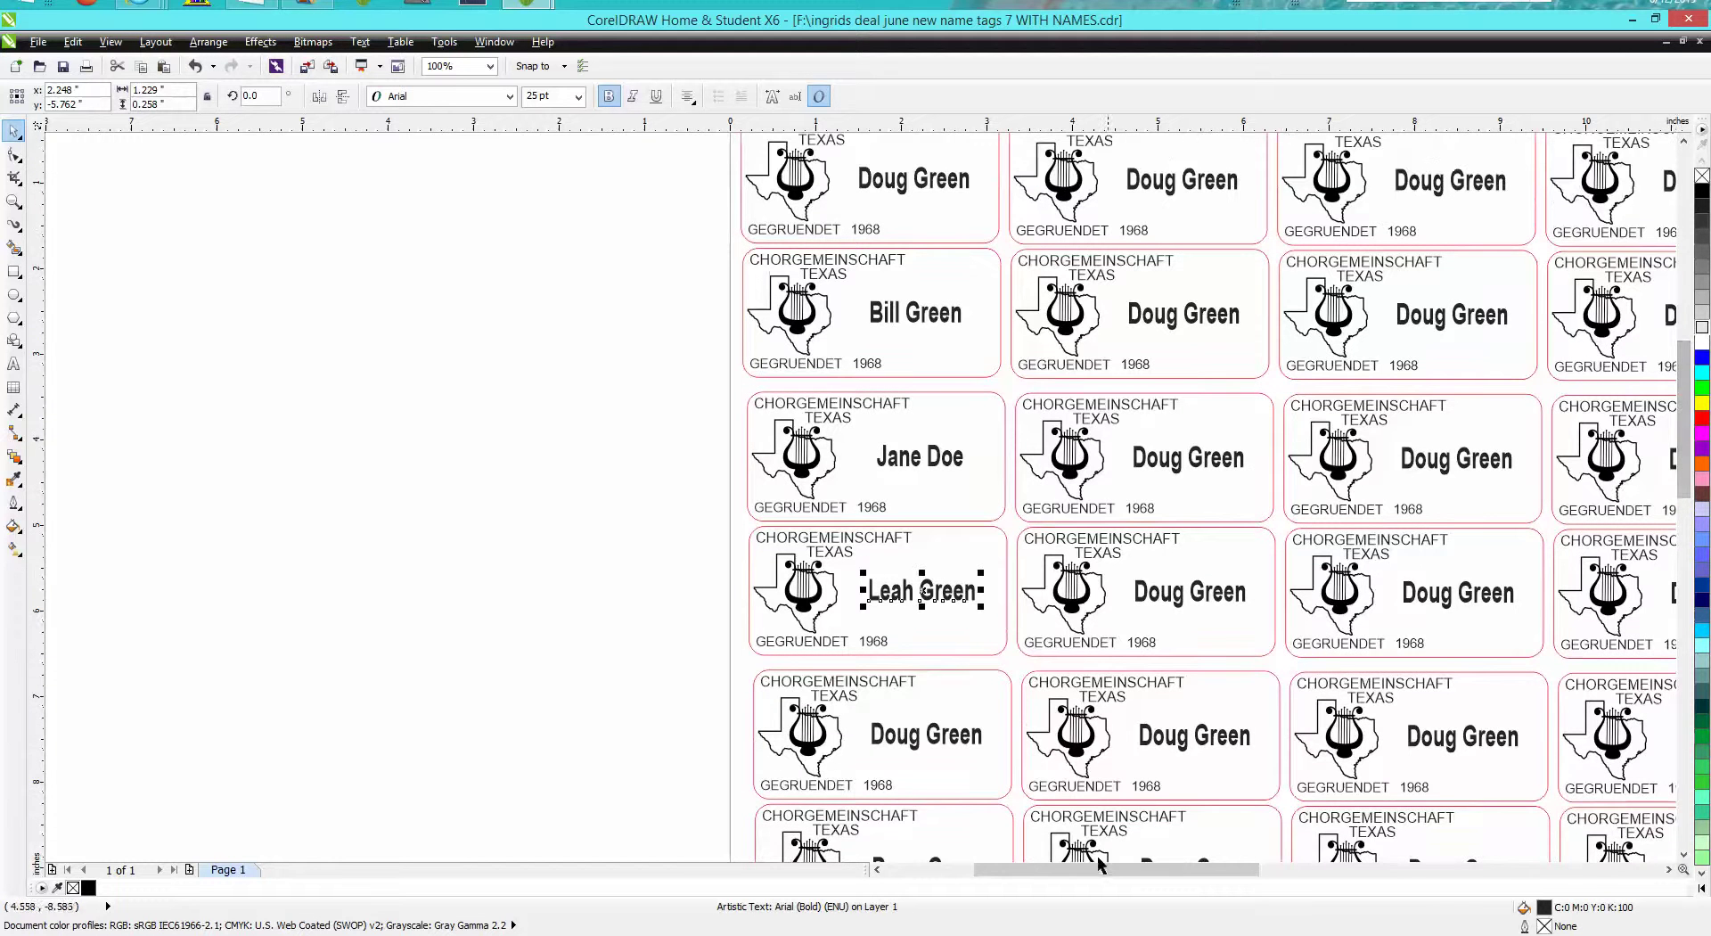
pyautogui.moveTo(1103, 873); pyautogui.dragTo(1161, 877)
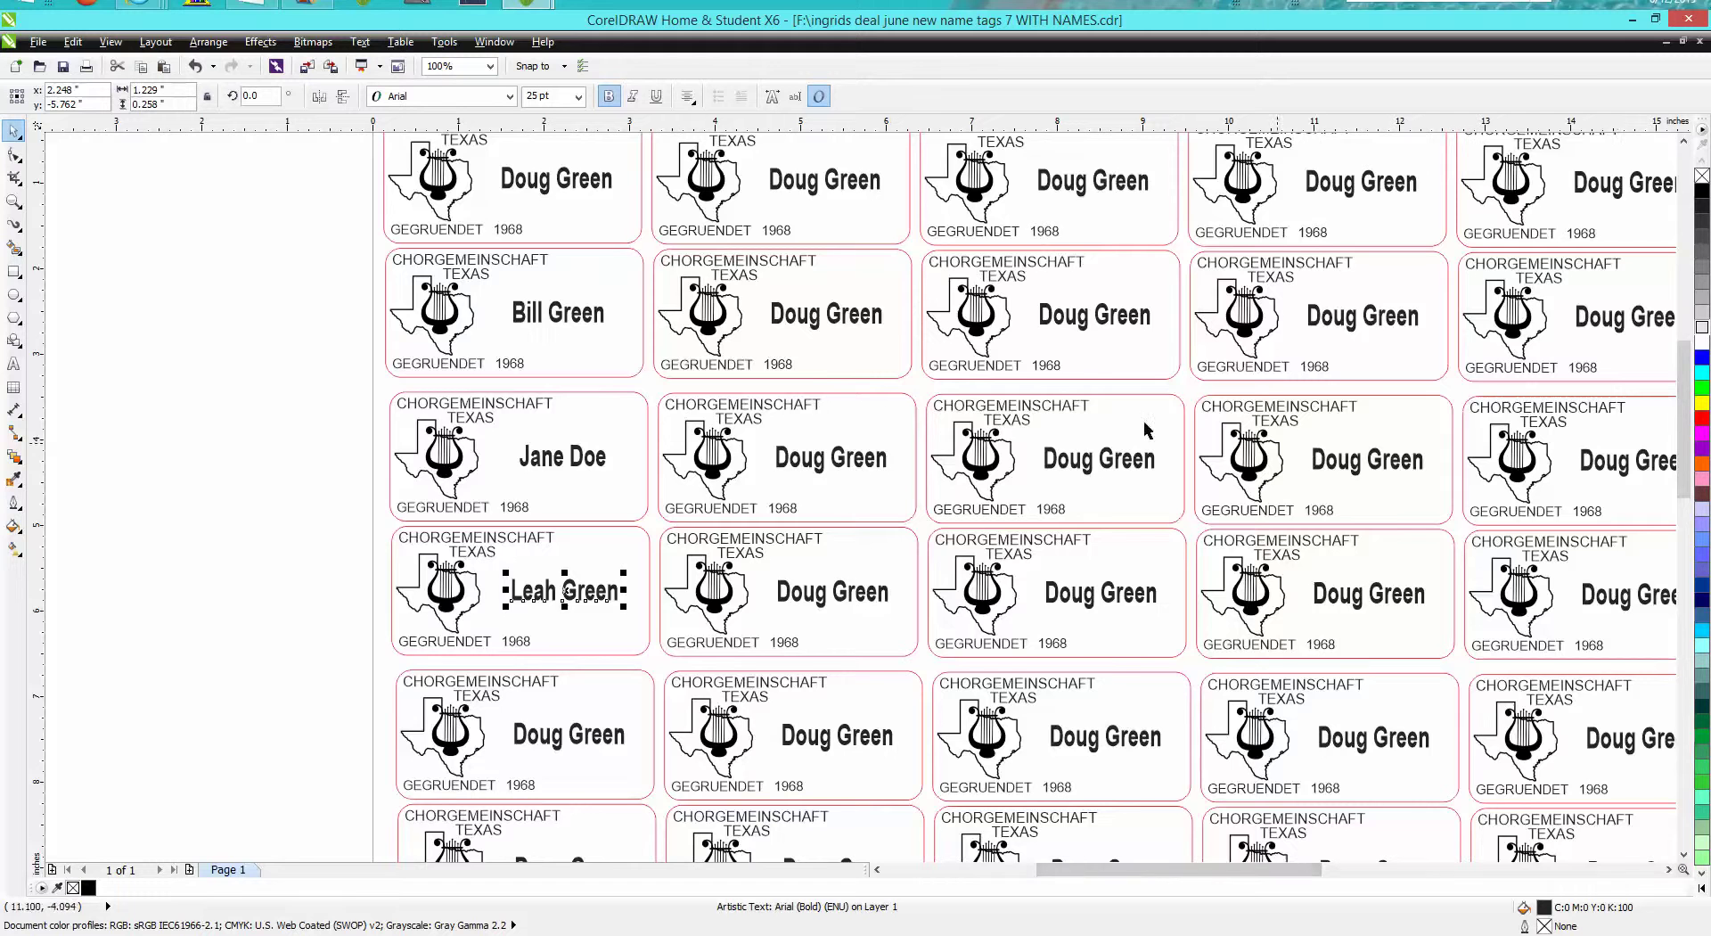
pyautogui.scroll(-1, 1219, 419)
pyautogui.moveTo(1274, 879); pyautogui.dragTo(1369, 873)
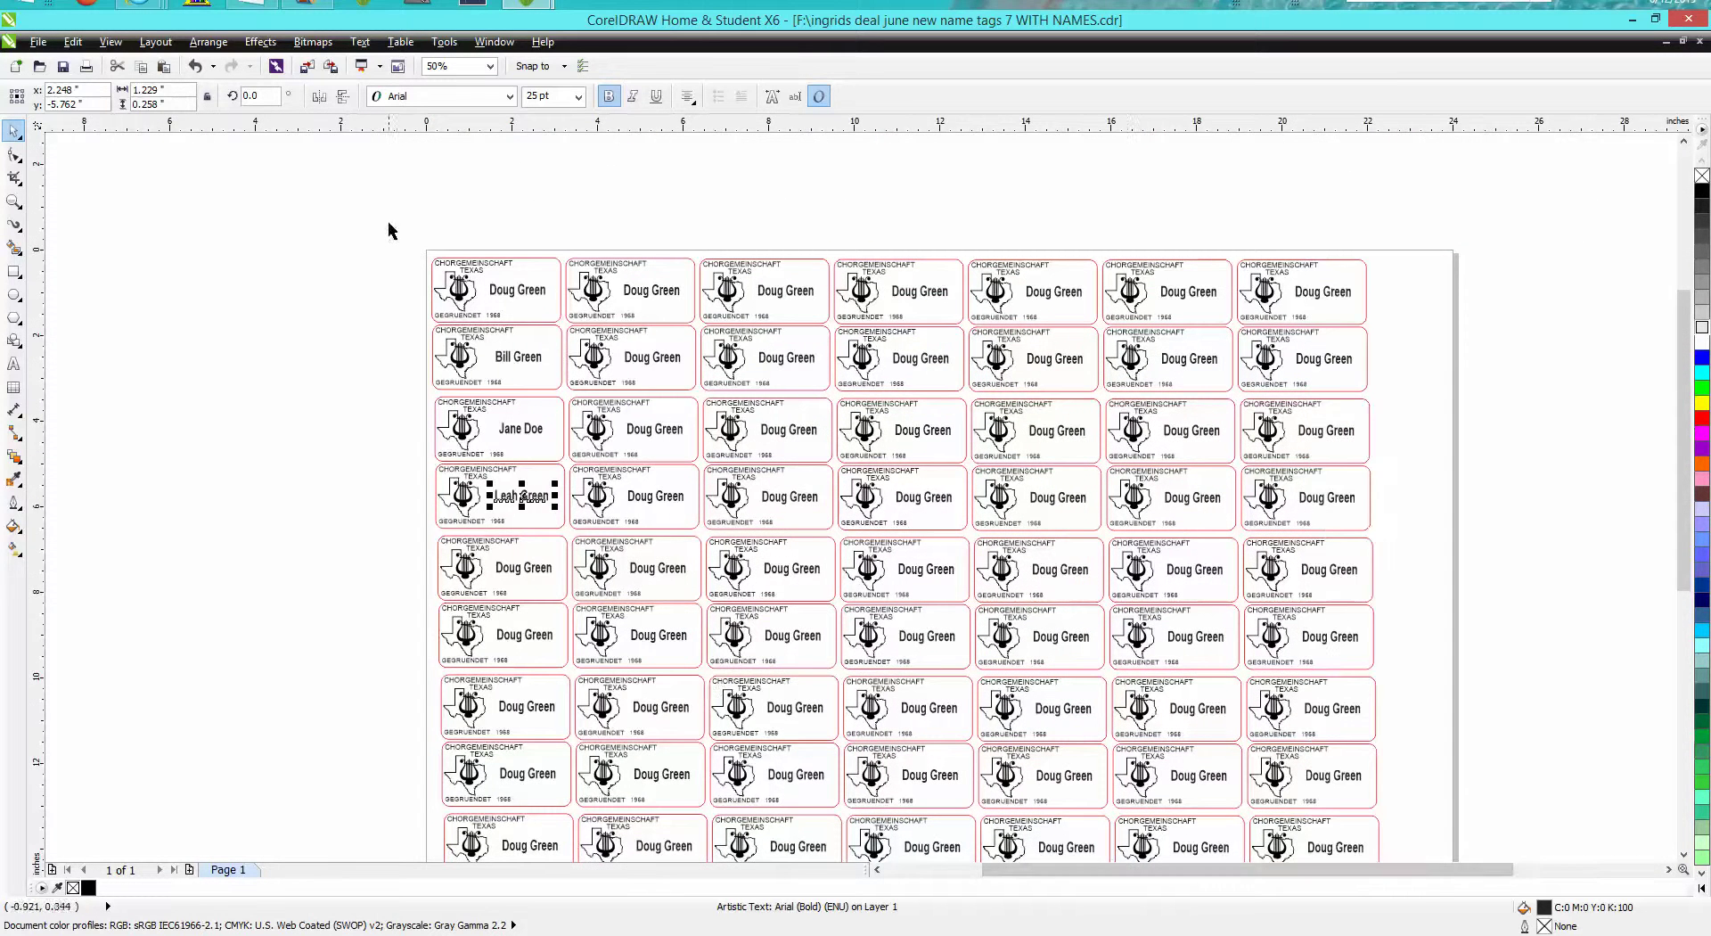
pyautogui.click(14, 200)
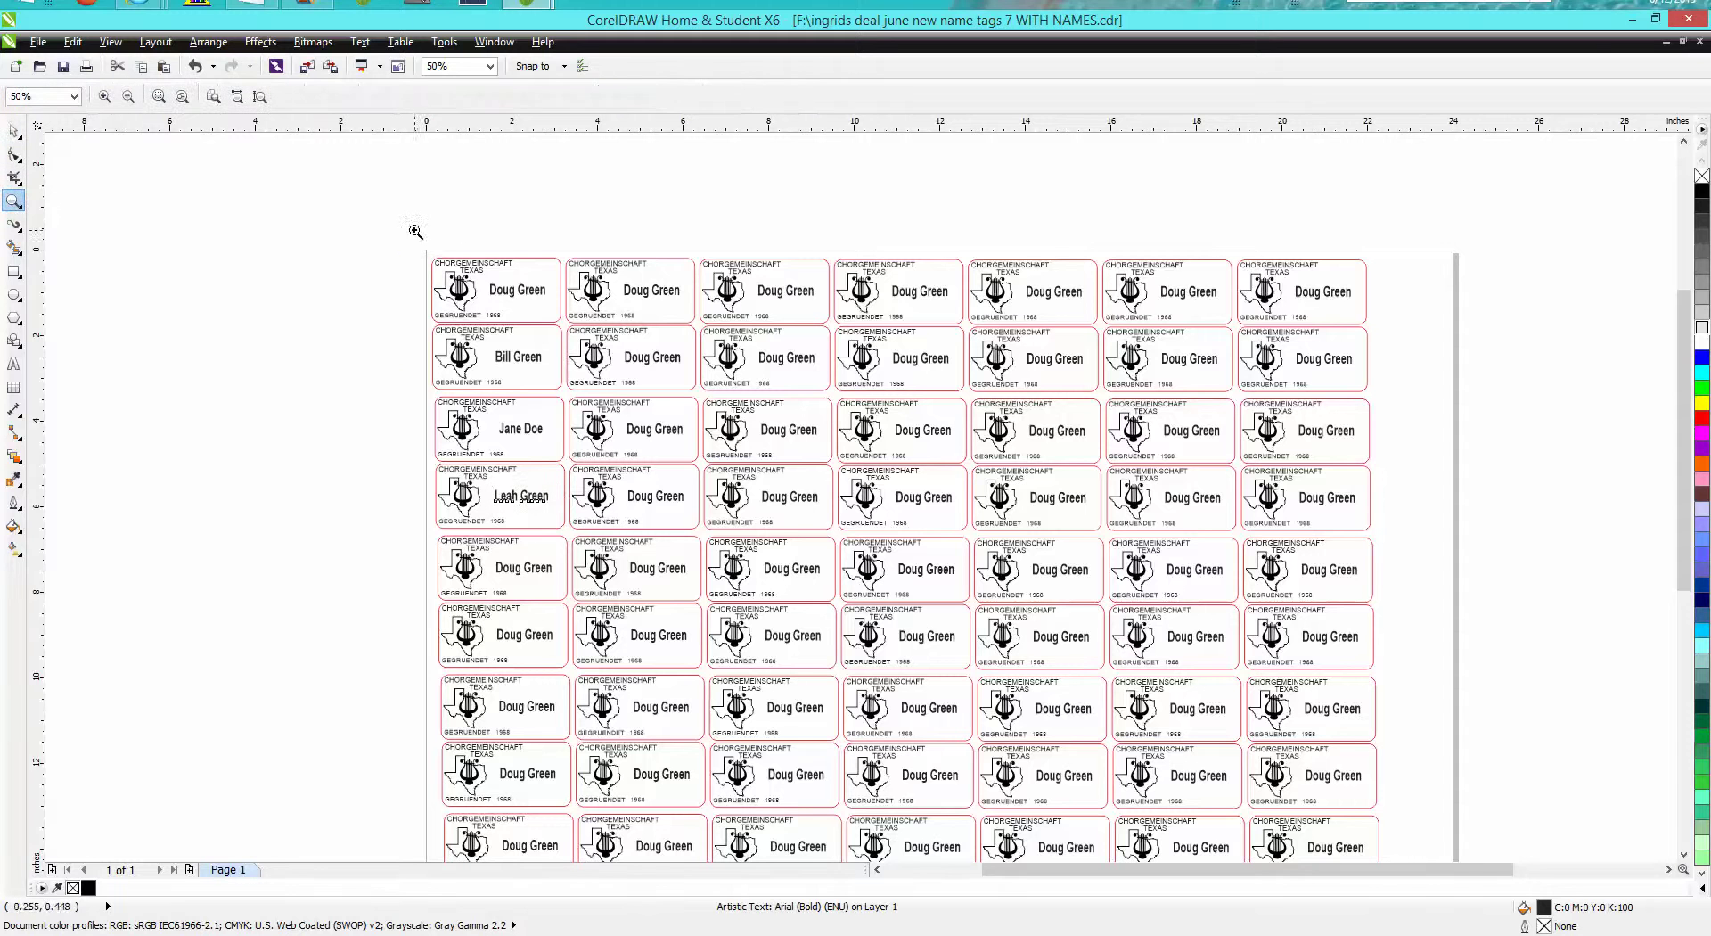
pyautogui.moveTo(411, 234); pyautogui.dragTo(1405, 854)
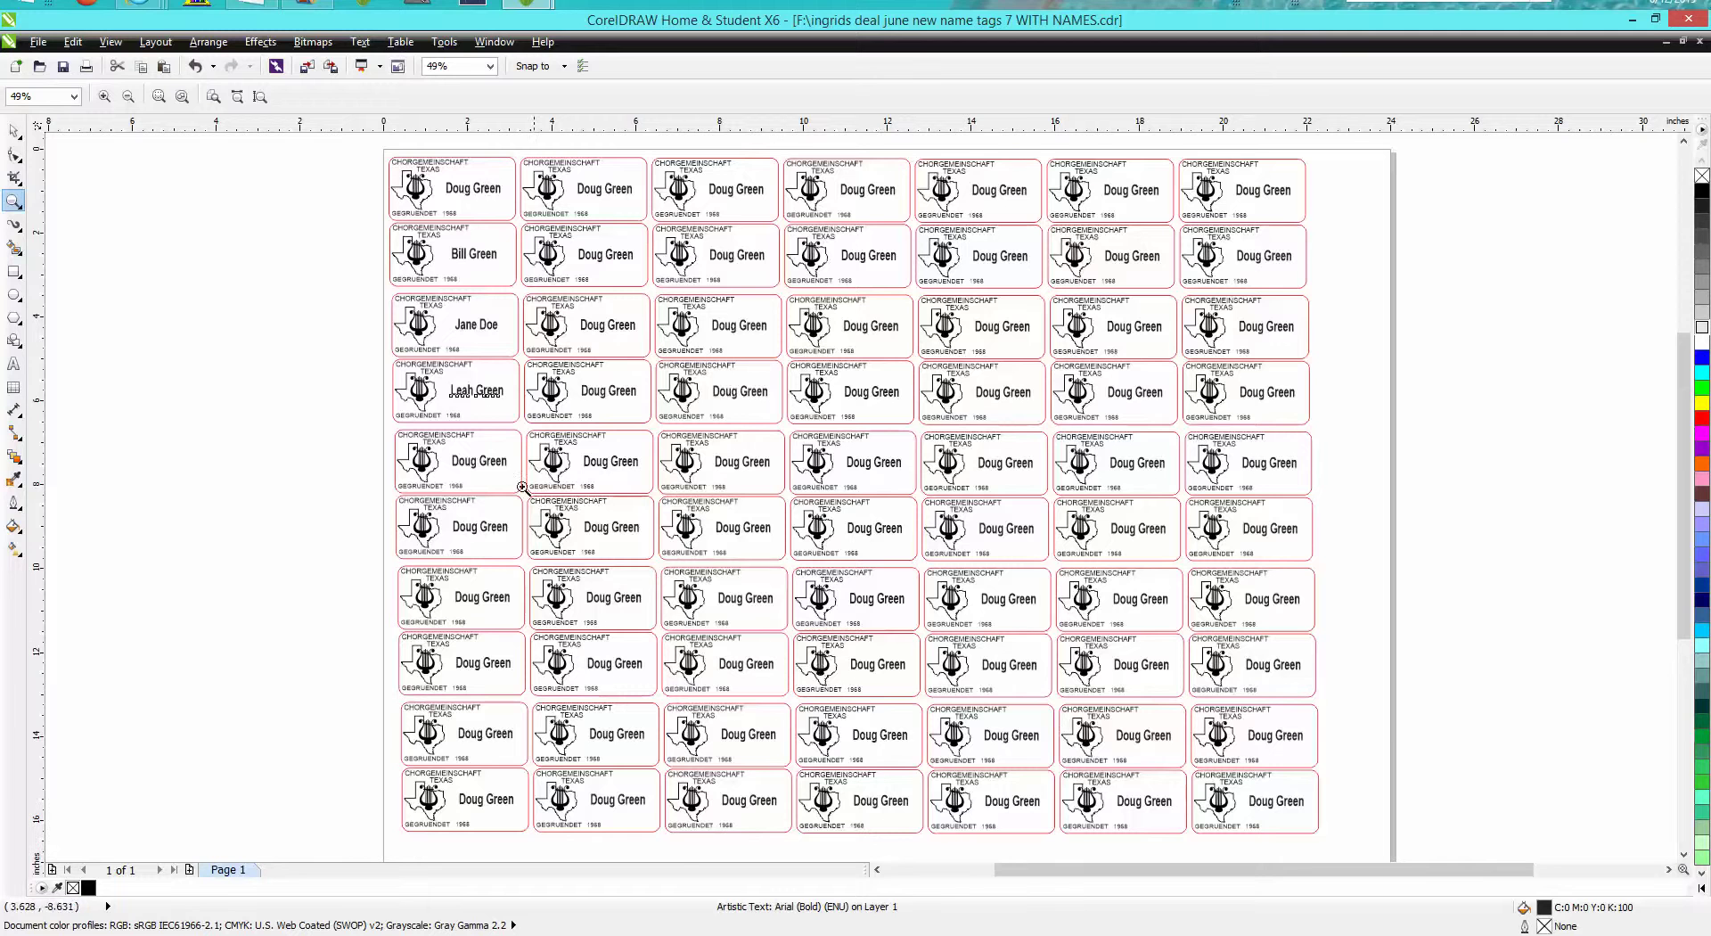
pyautogui.moveTo(386, 202); pyautogui.dragTo(493, 239)
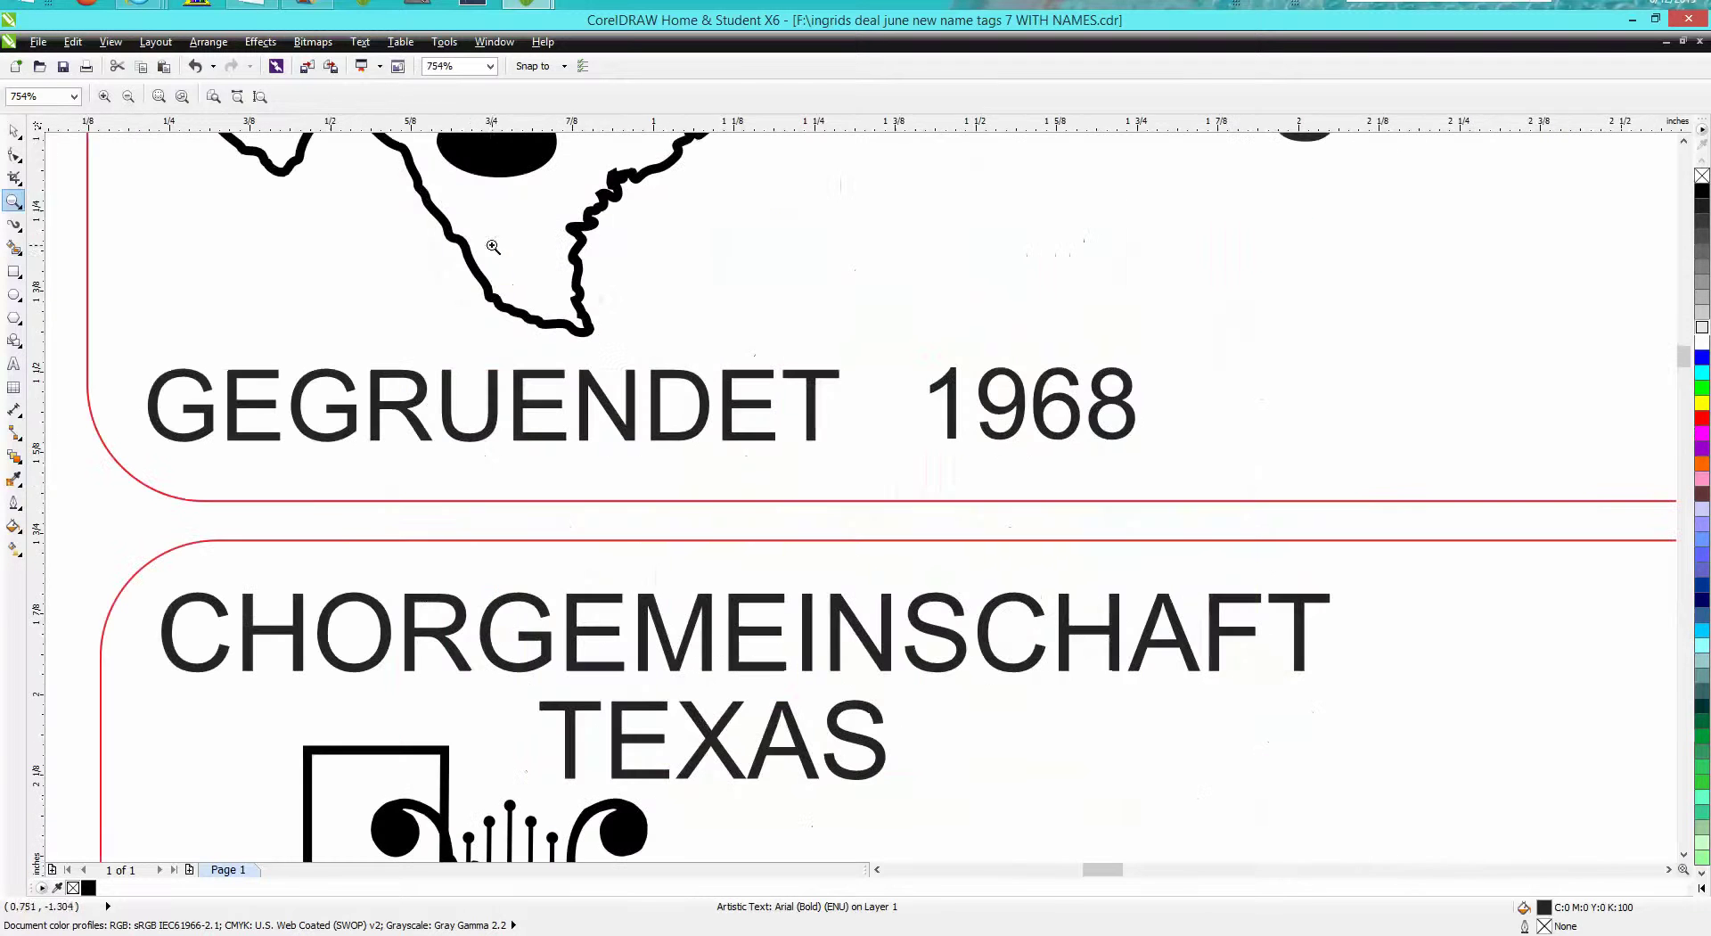
pyautogui.click(13, 131)
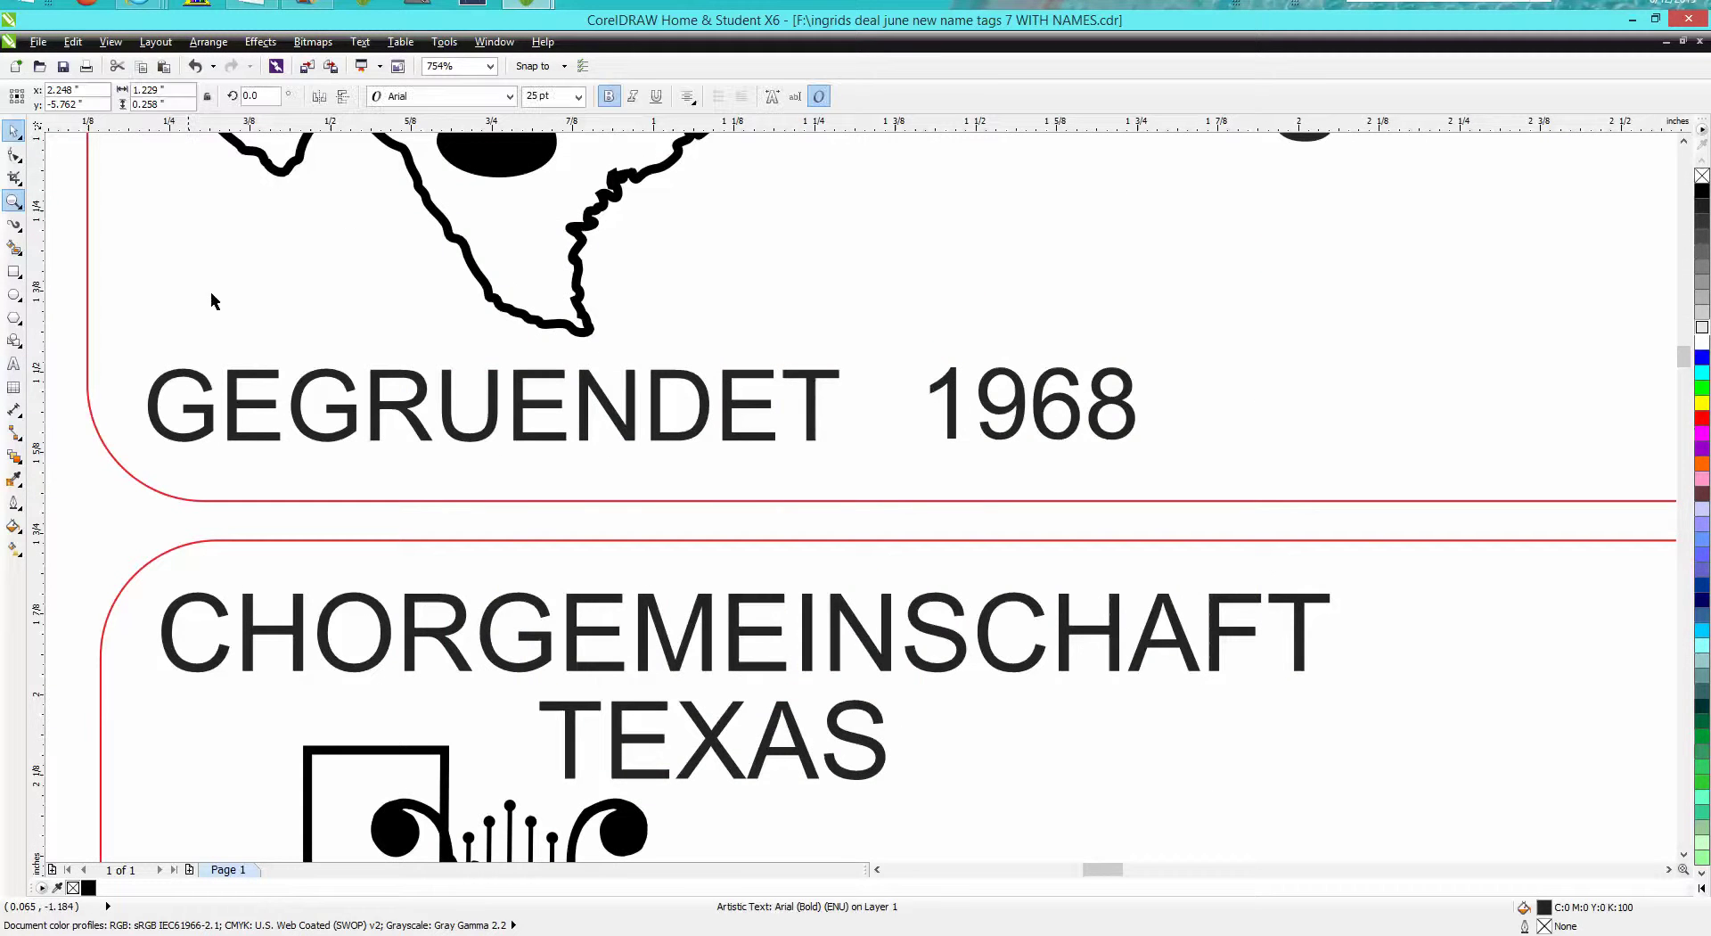
pyautogui.click(377, 419)
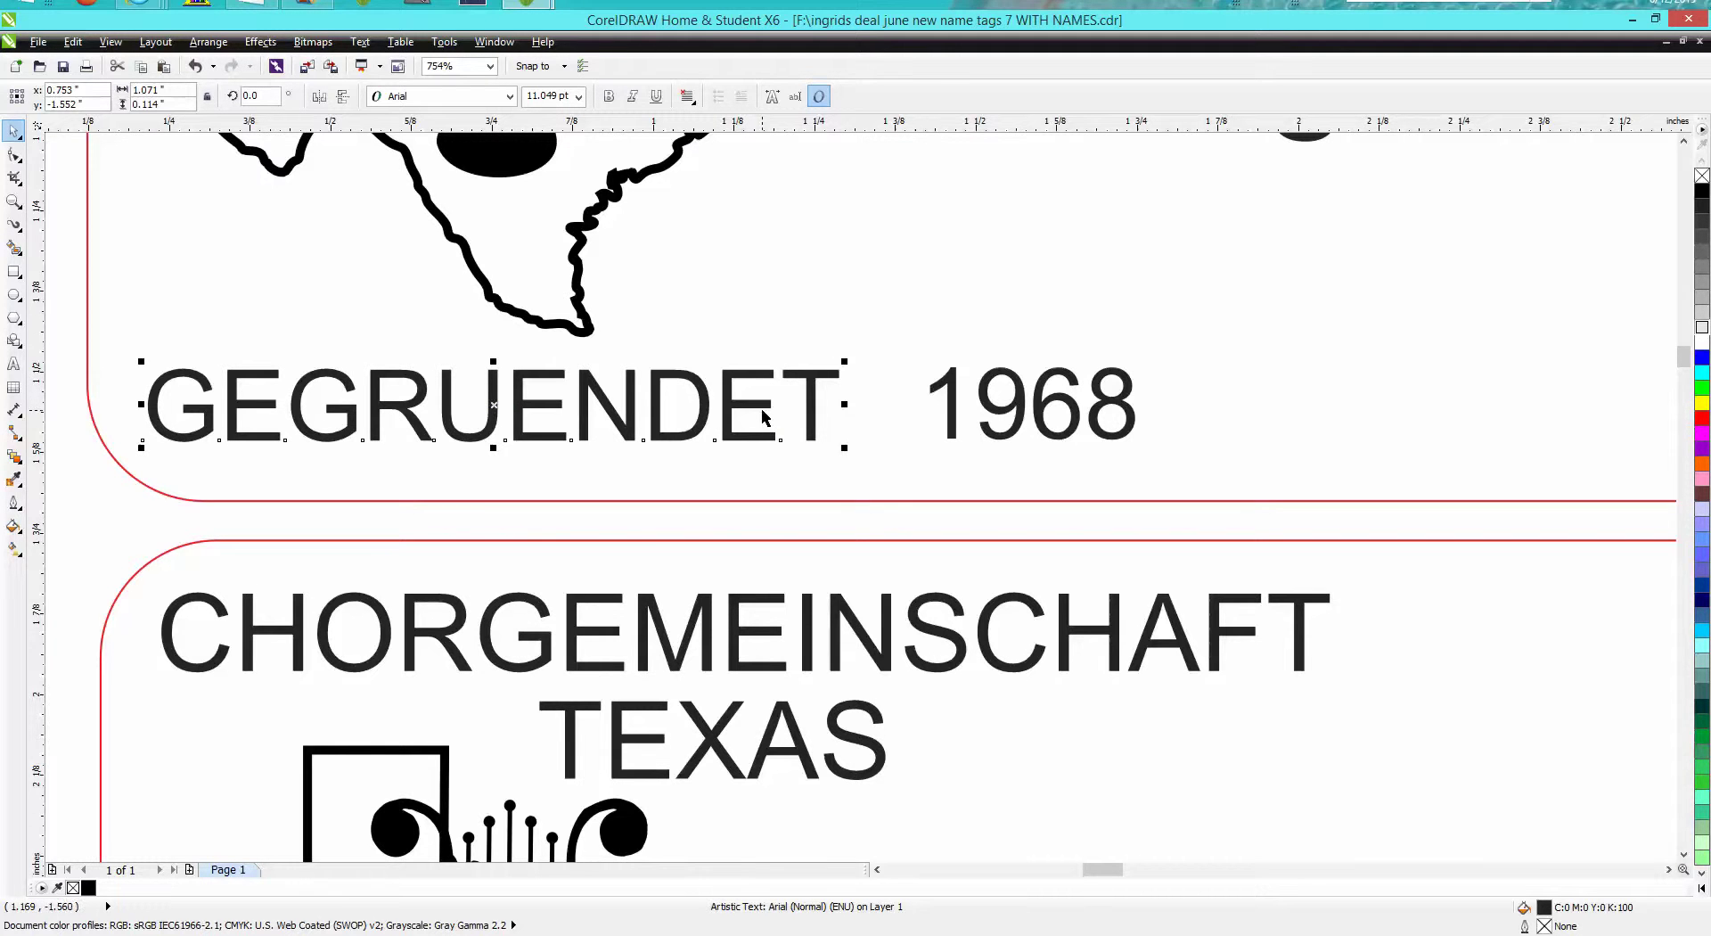
pyautogui.scroll(-3, 900, 407)
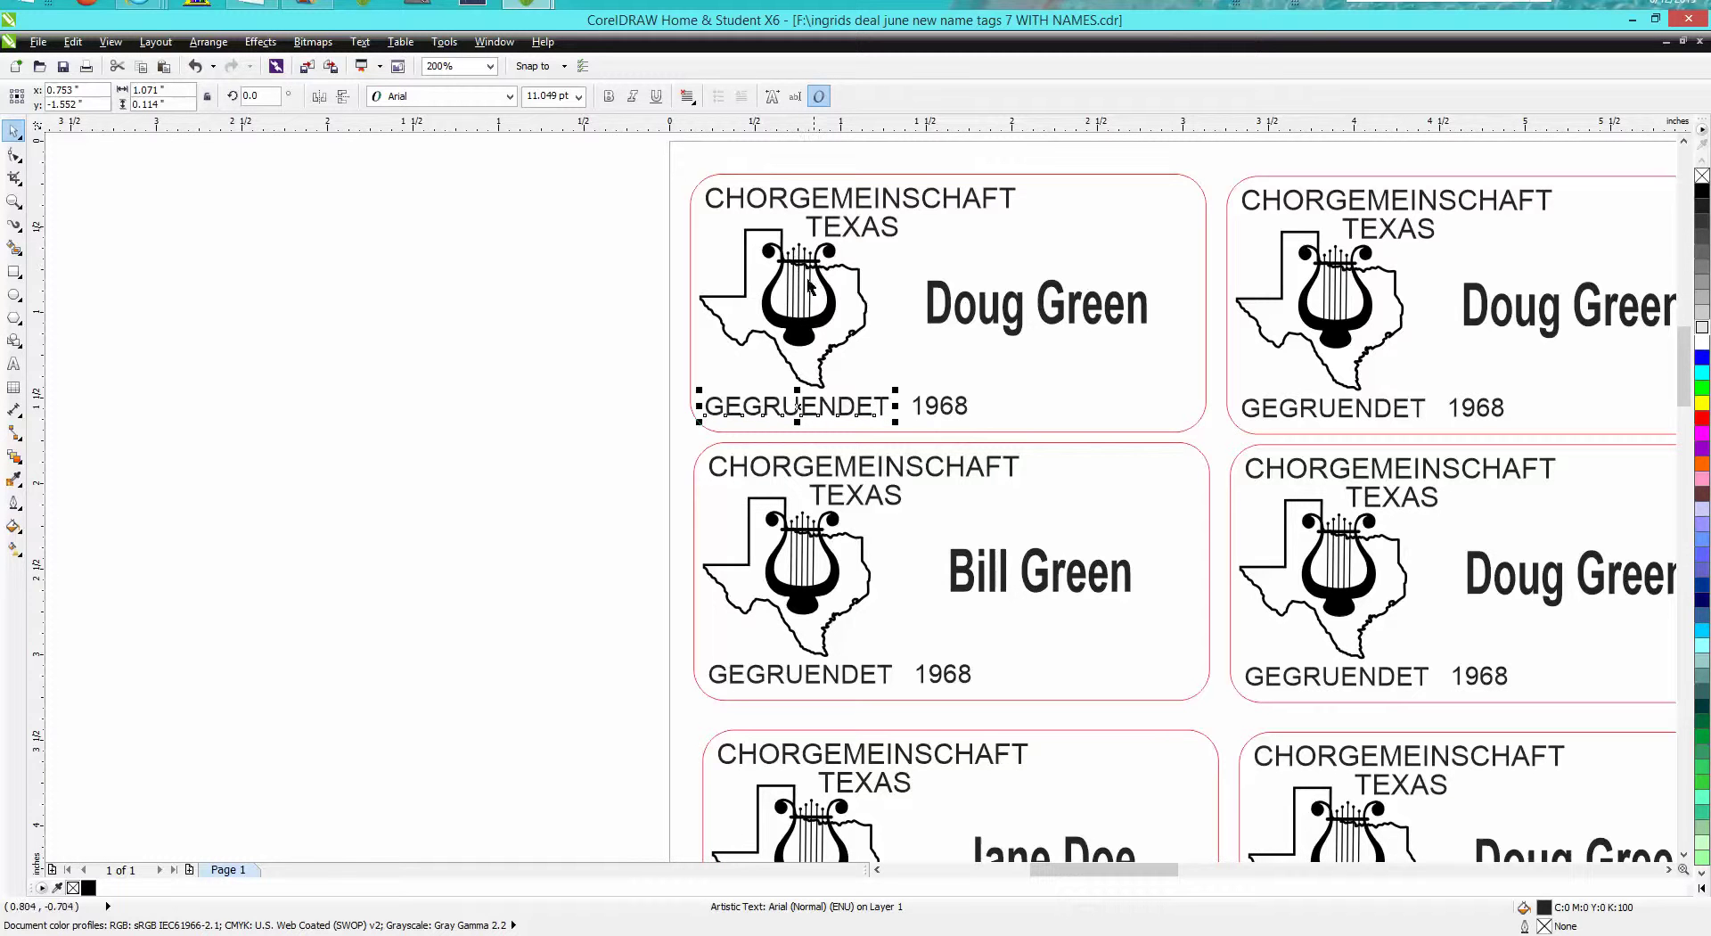
pyautogui.click(13, 201)
pyautogui.moveTo(753, 239); pyautogui.dragTo(970, 359)
pyautogui.scroll(-2, 377, 372)
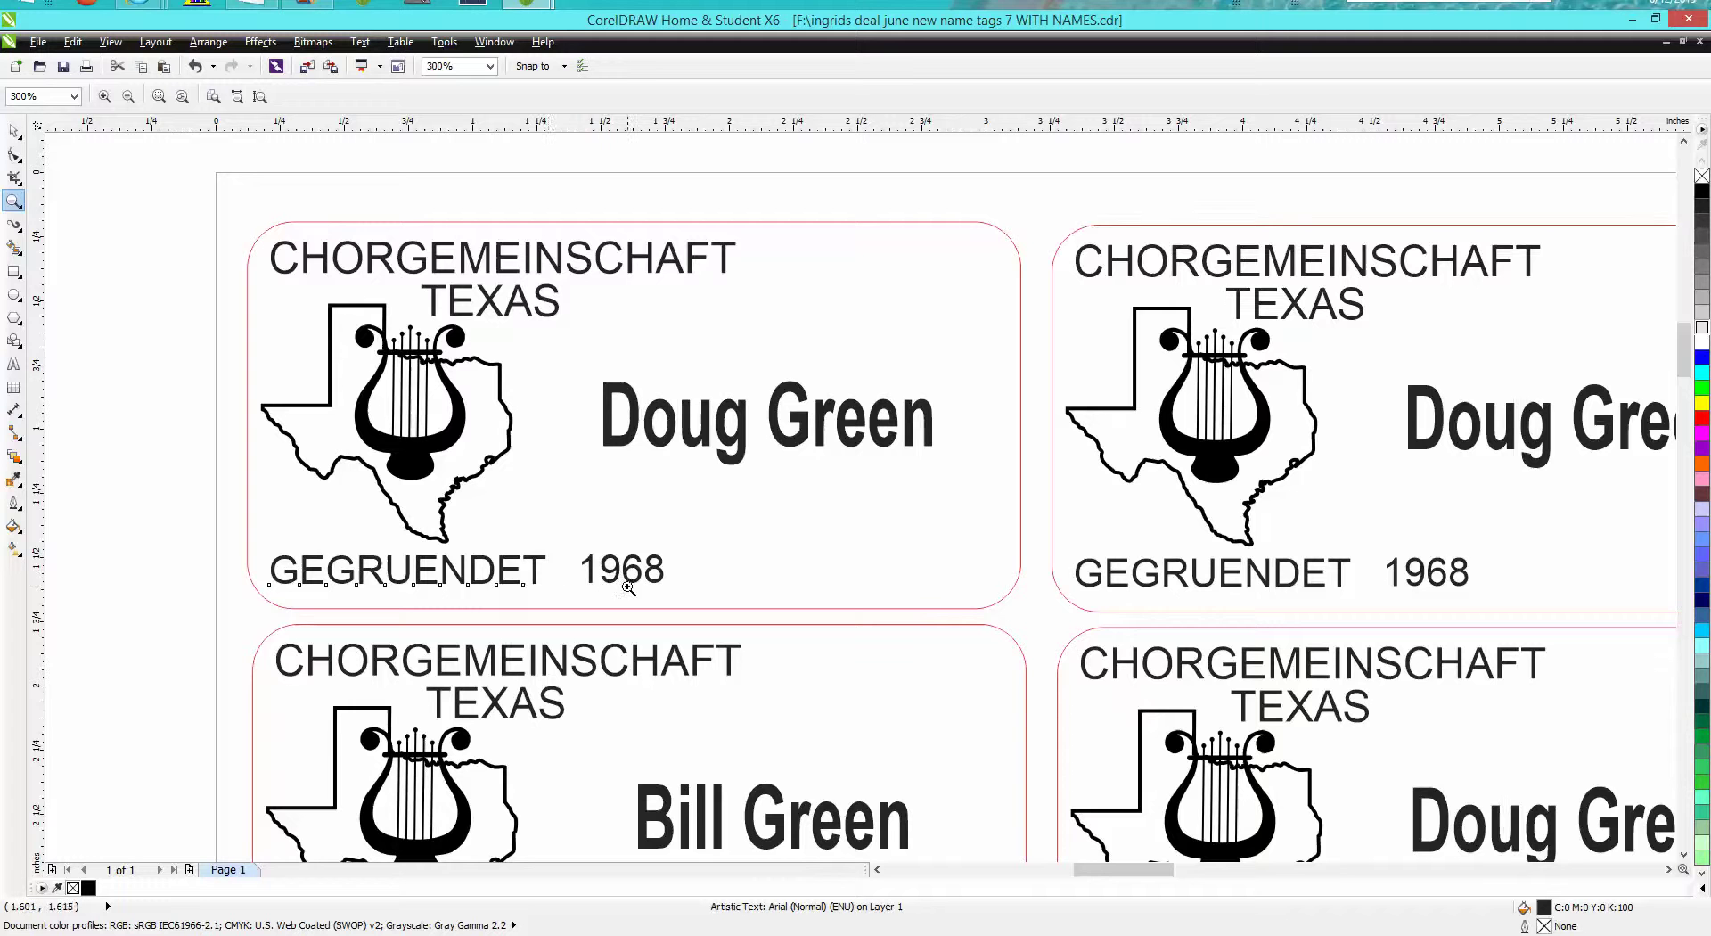
pyautogui.rightClick(705, 582)
pyautogui.rightClick(704, 584)
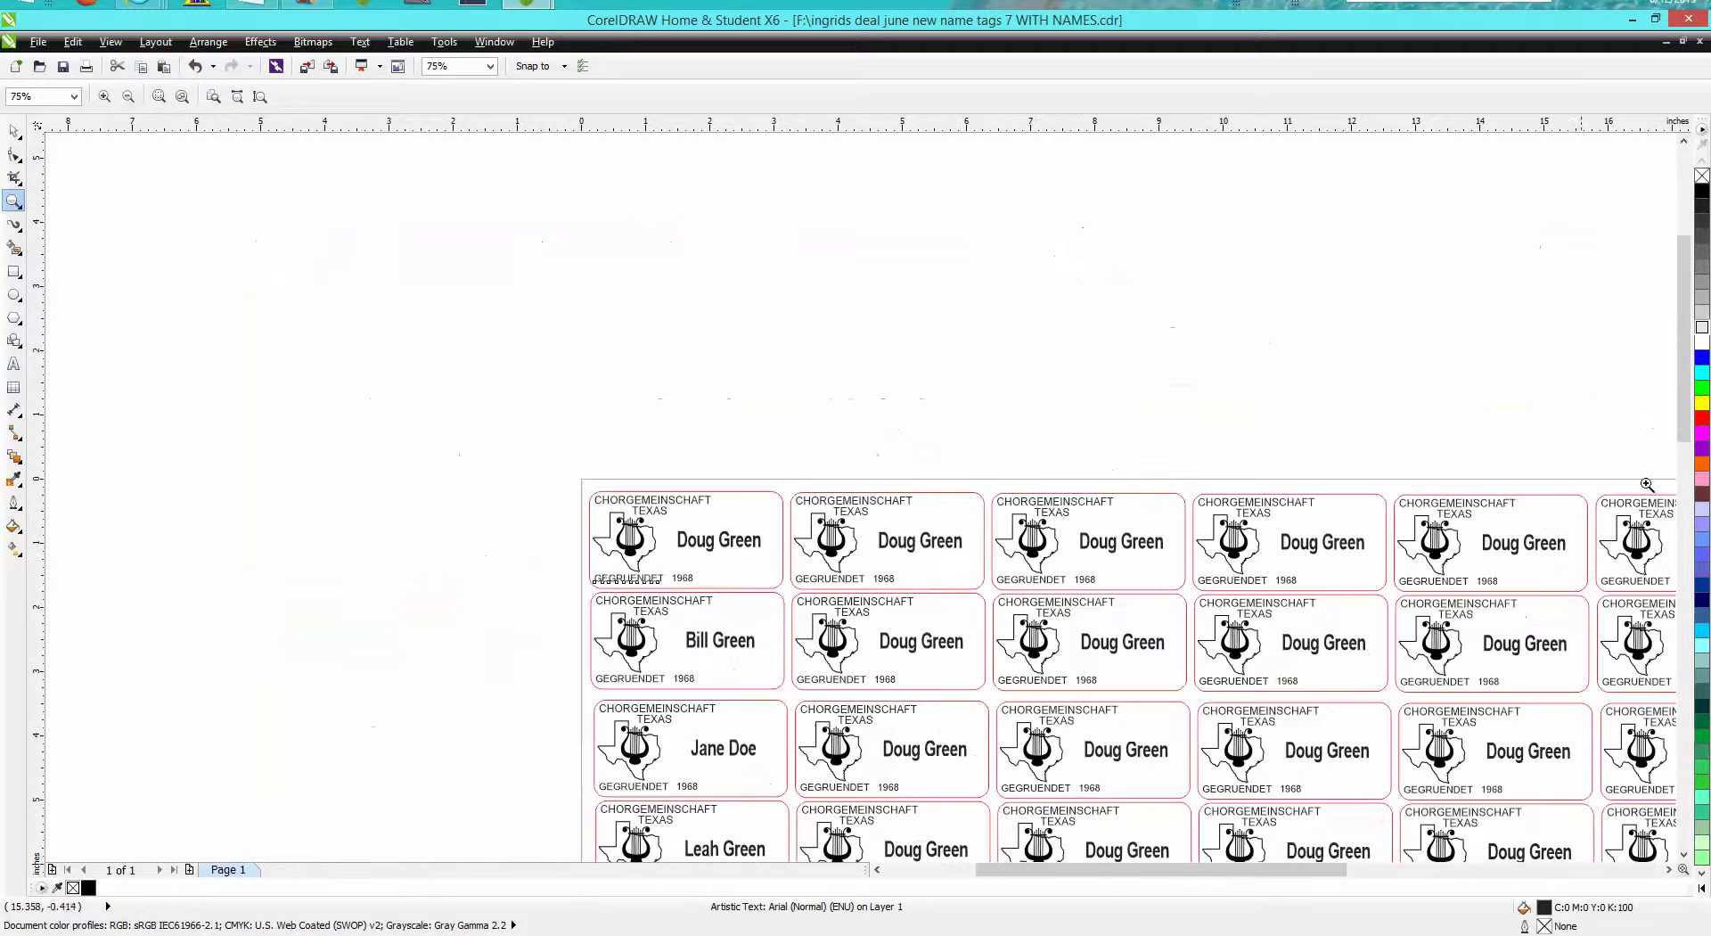
pyautogui.moveTo(1685, 386); pyautogui.dragTo(1696, 417)
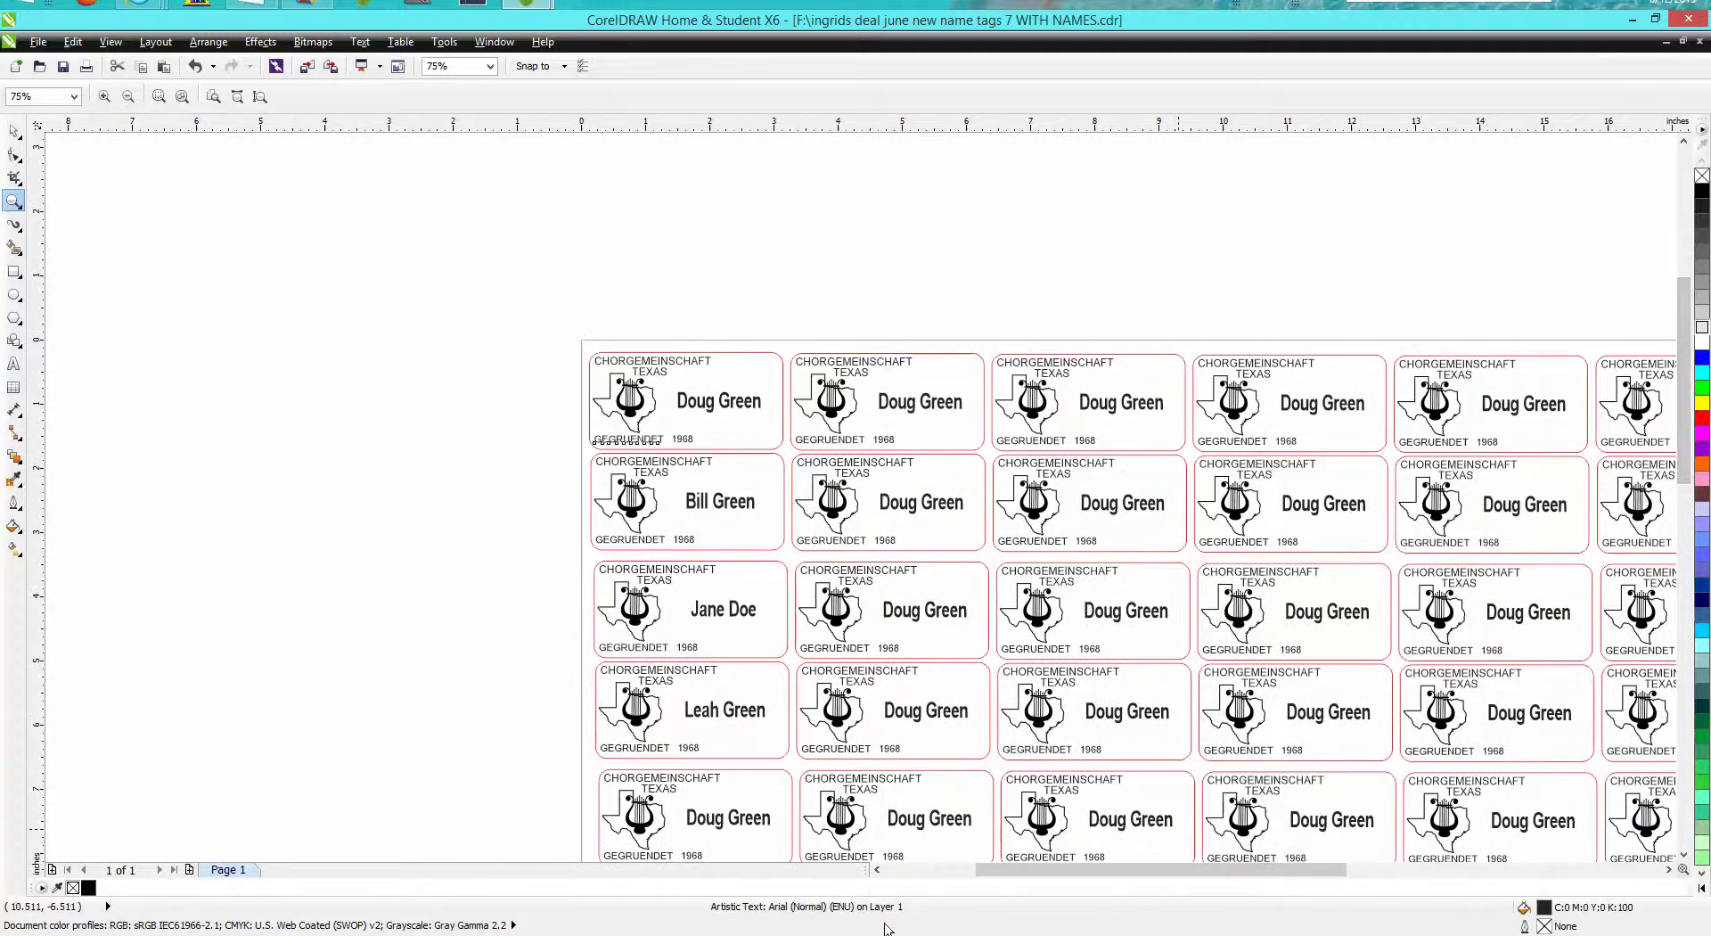
pyautogui.moveTo(1086, 870); pyautogui.dragTo(1155, 878)
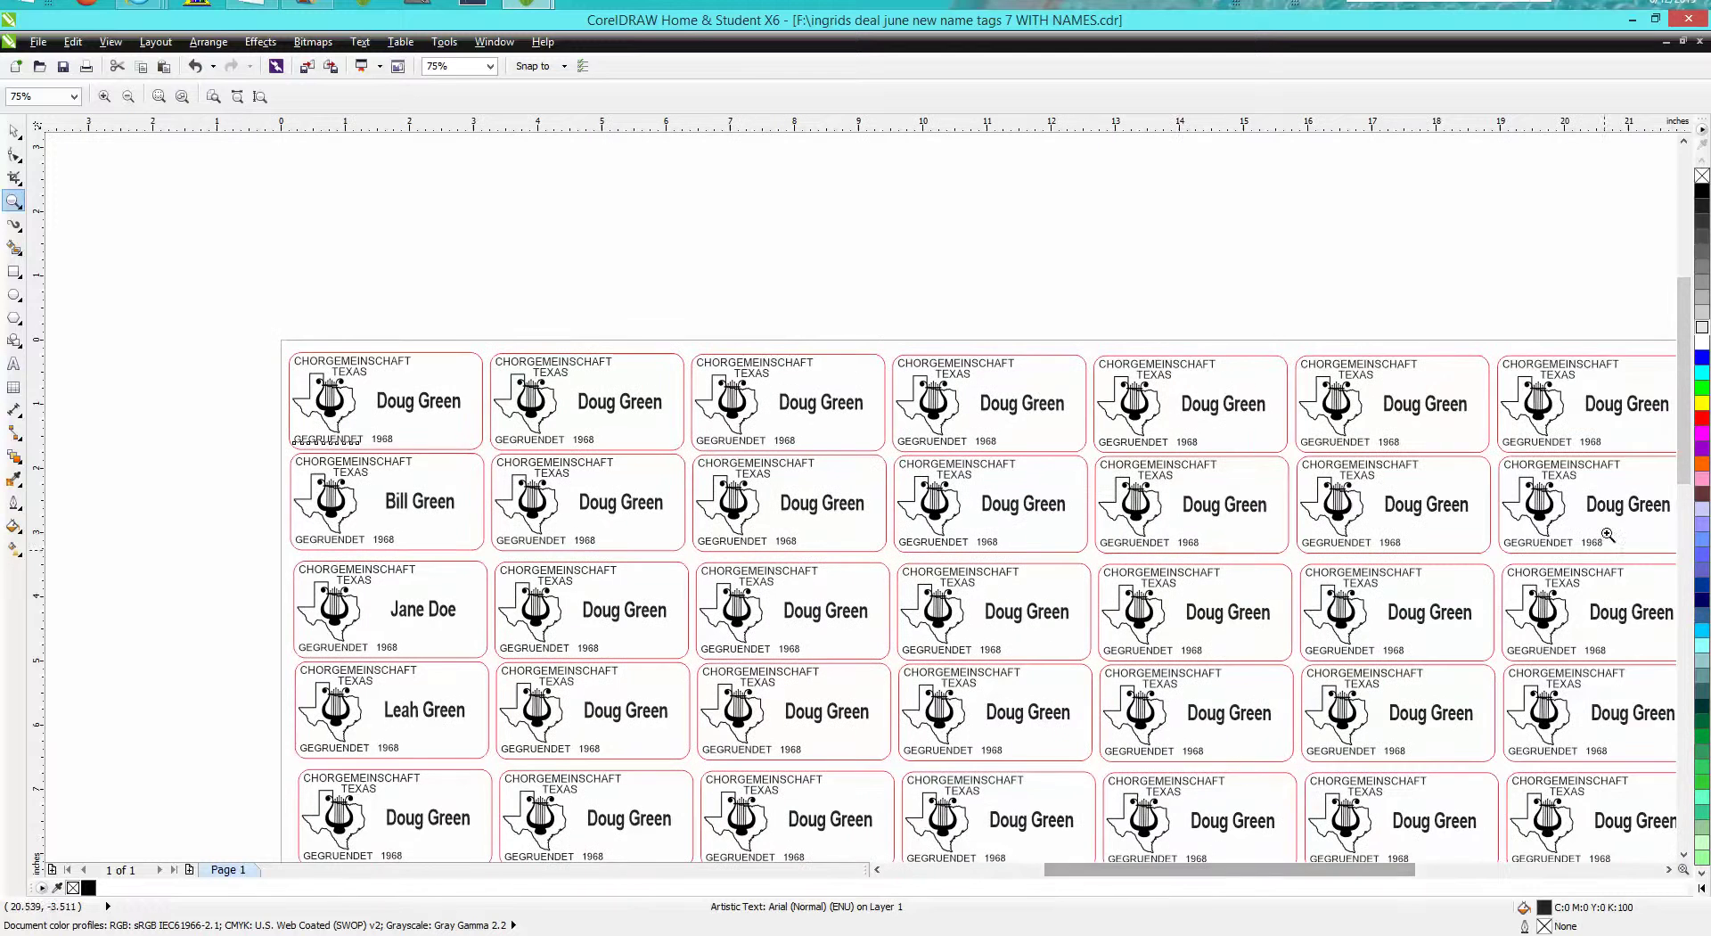
pyautogui.moveTo(1686, 406); pyautogui.dragTo(1690, 439)
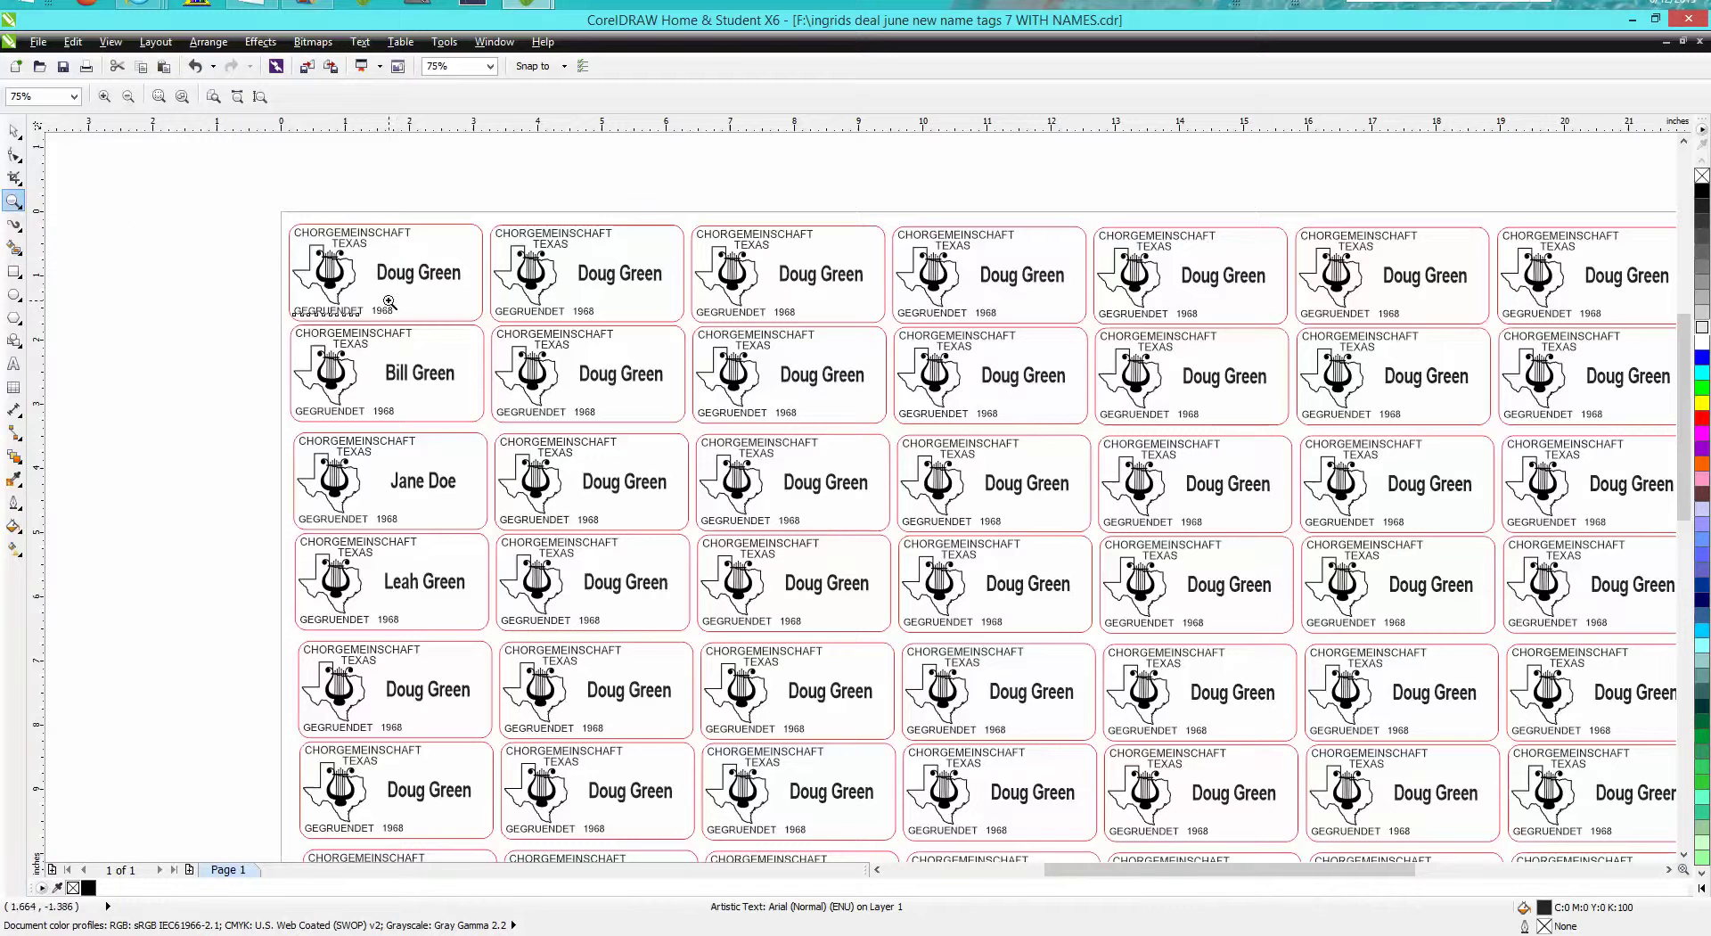
pyautogui.moveTo(357, 284); pyautogui.dragTo(474, 357)
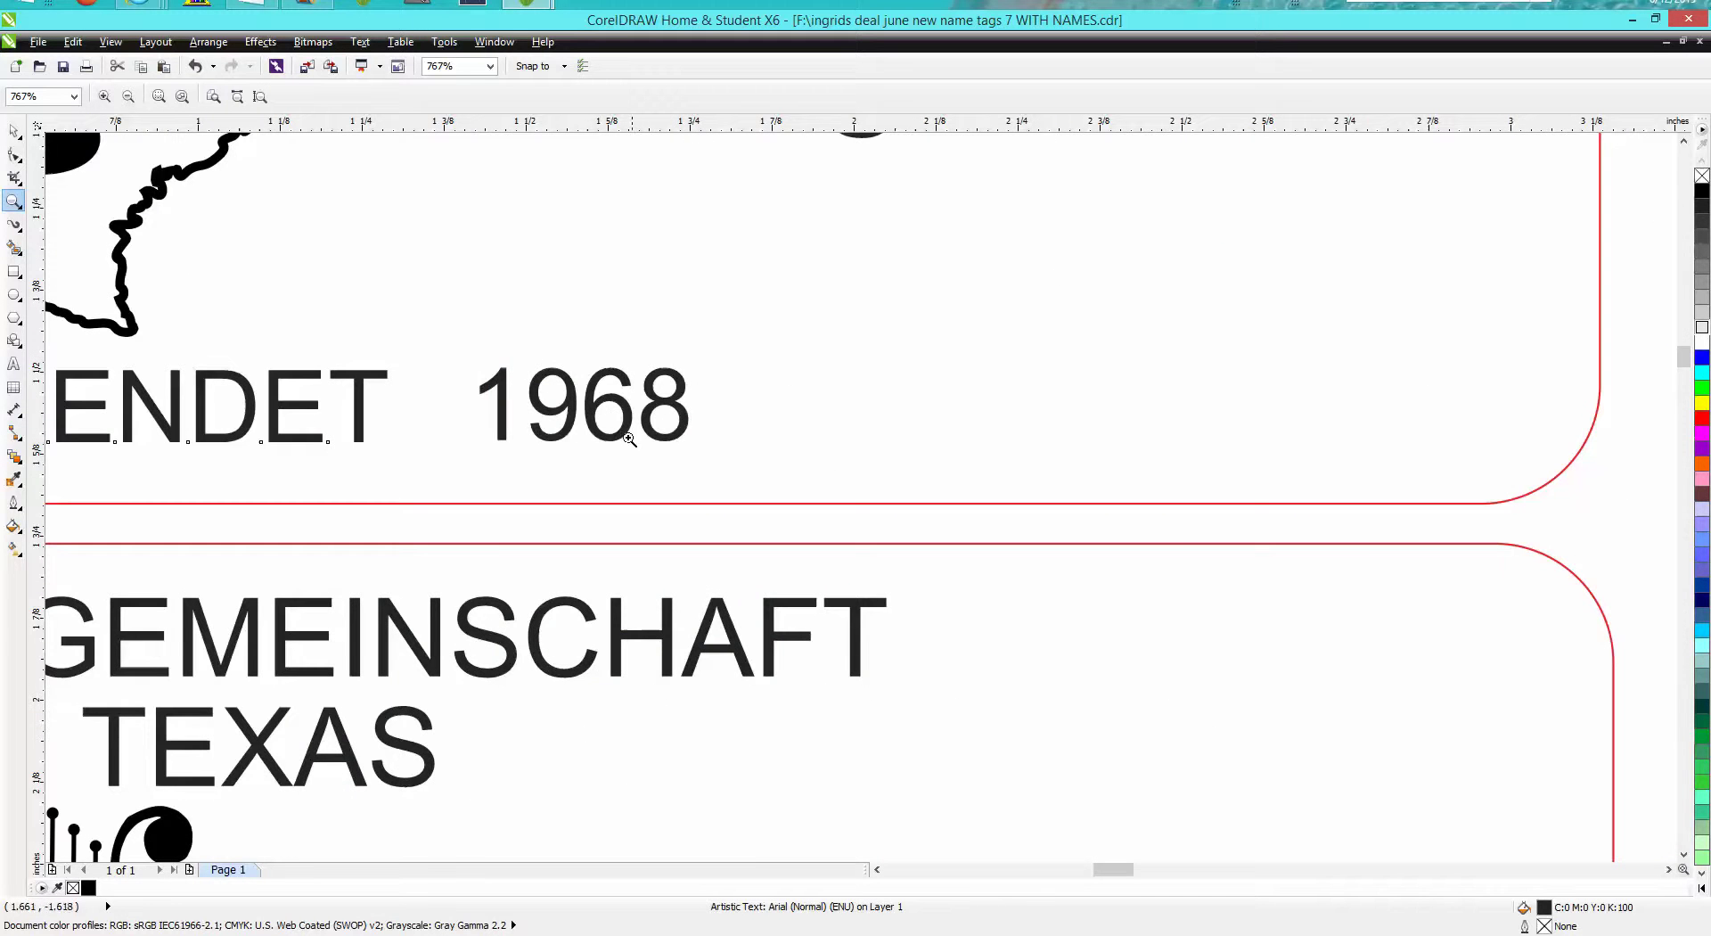
pyautogui.scroll(-3, 637, 426)
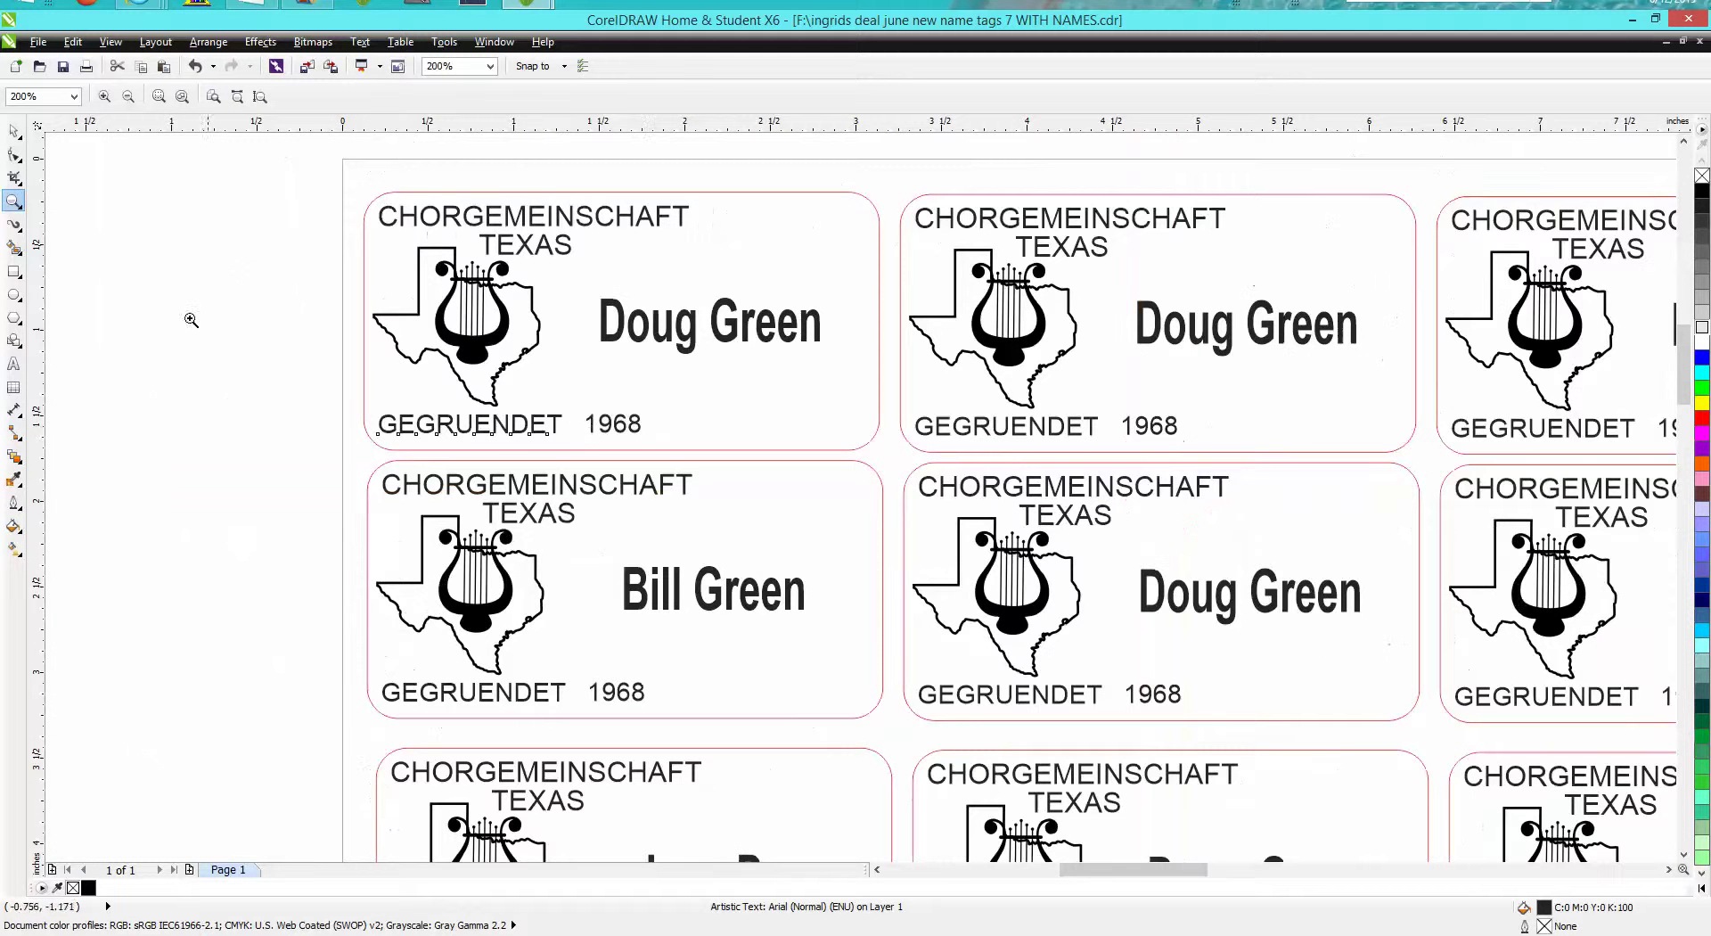
pyautogui.click(18, 132)
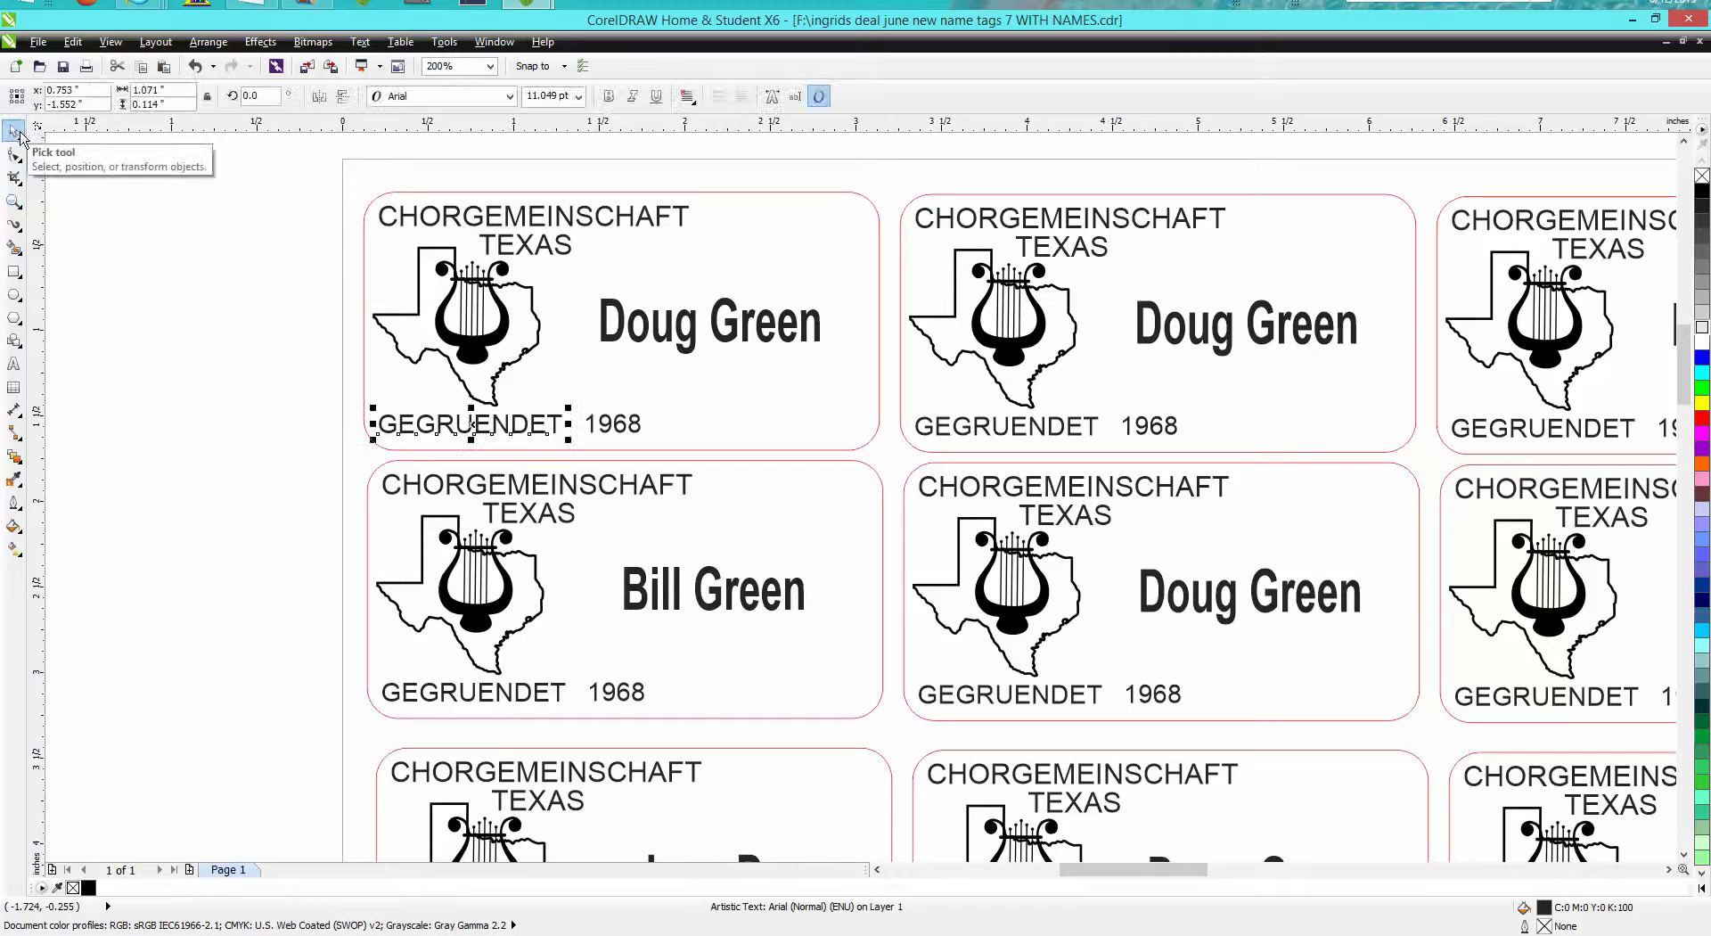
pyautogui.click(214, 251)
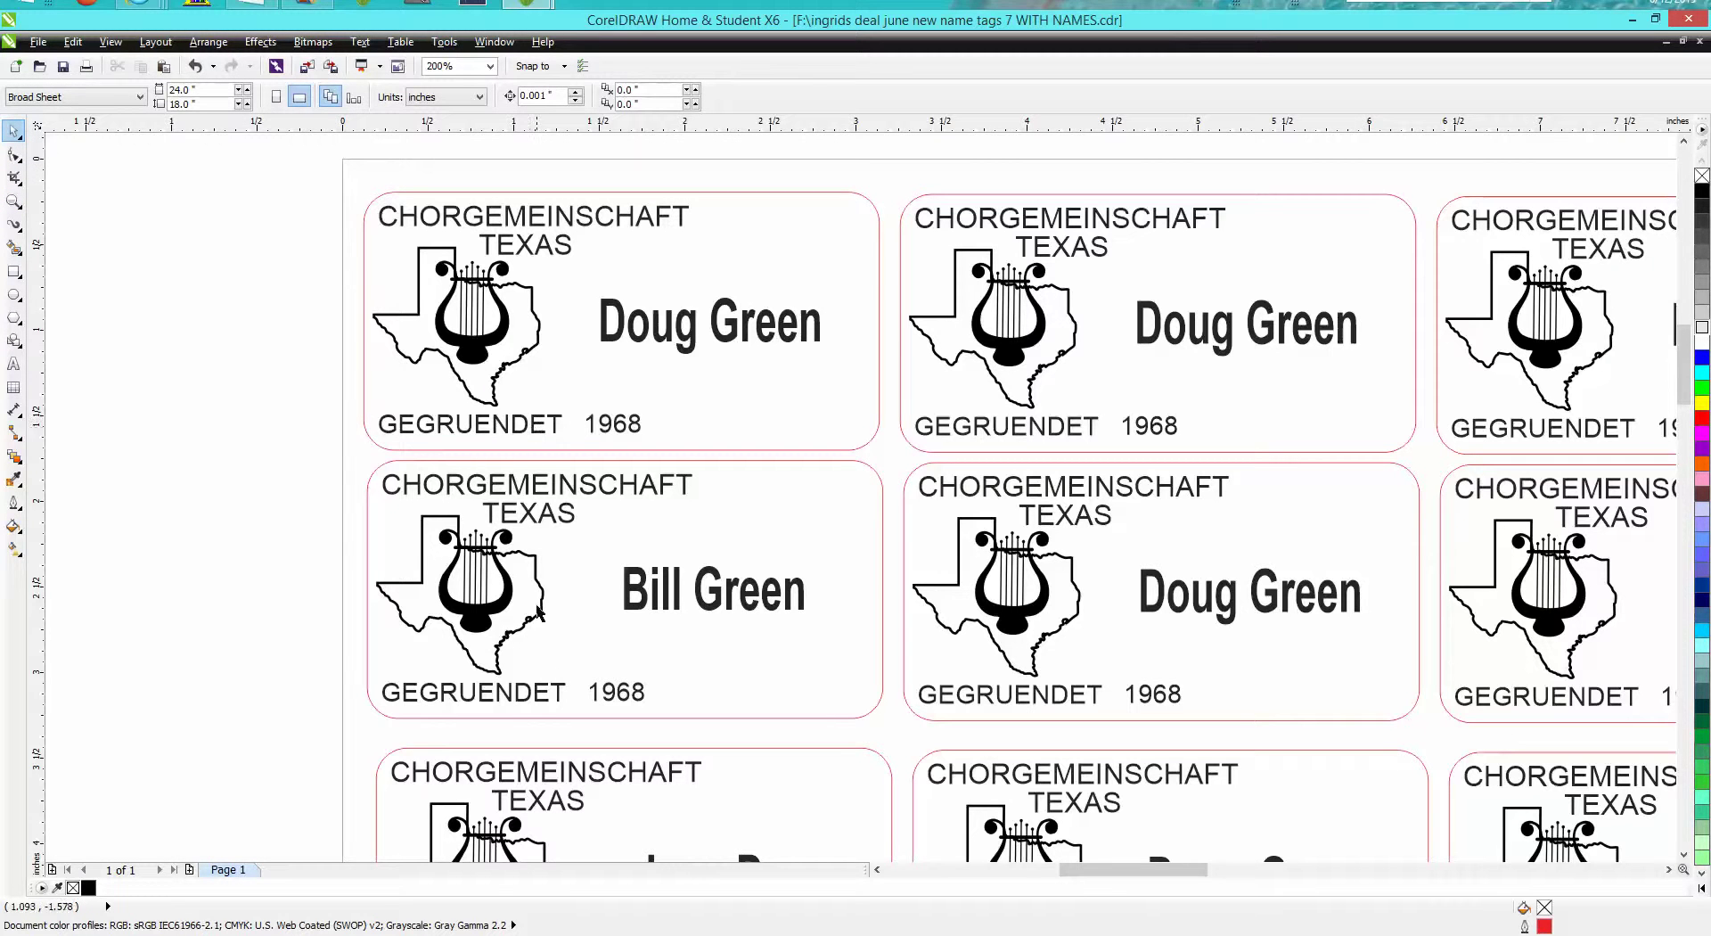
pyautogui.click(531, 702)
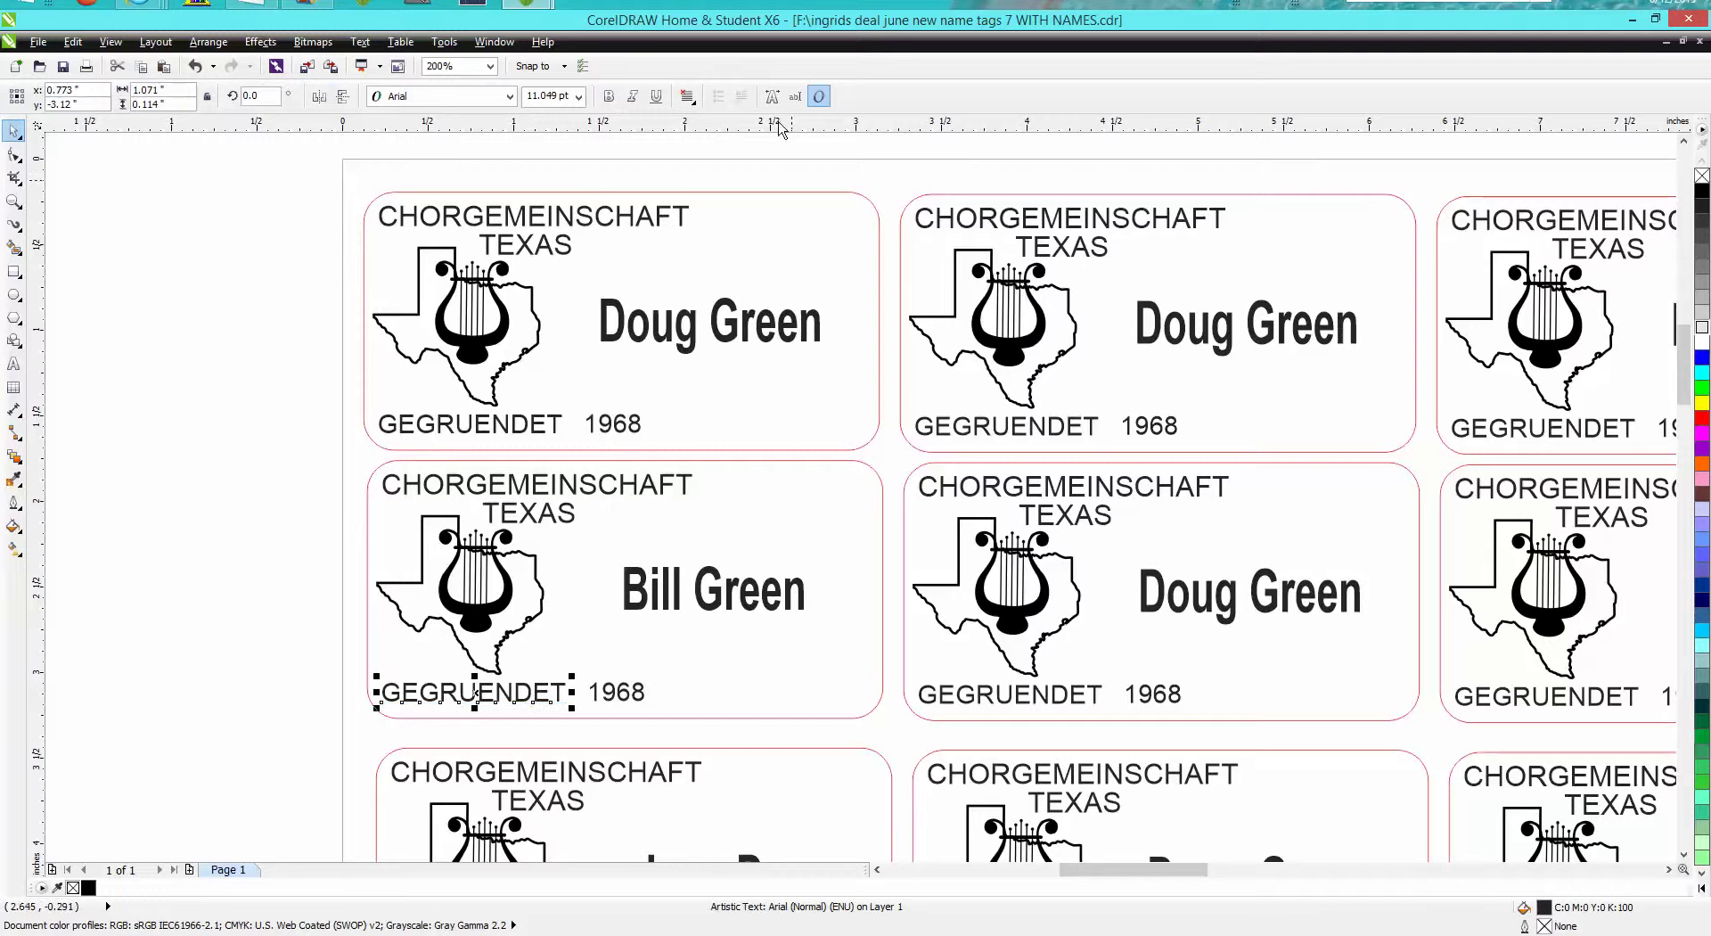
pyautogui.click(797, 98)
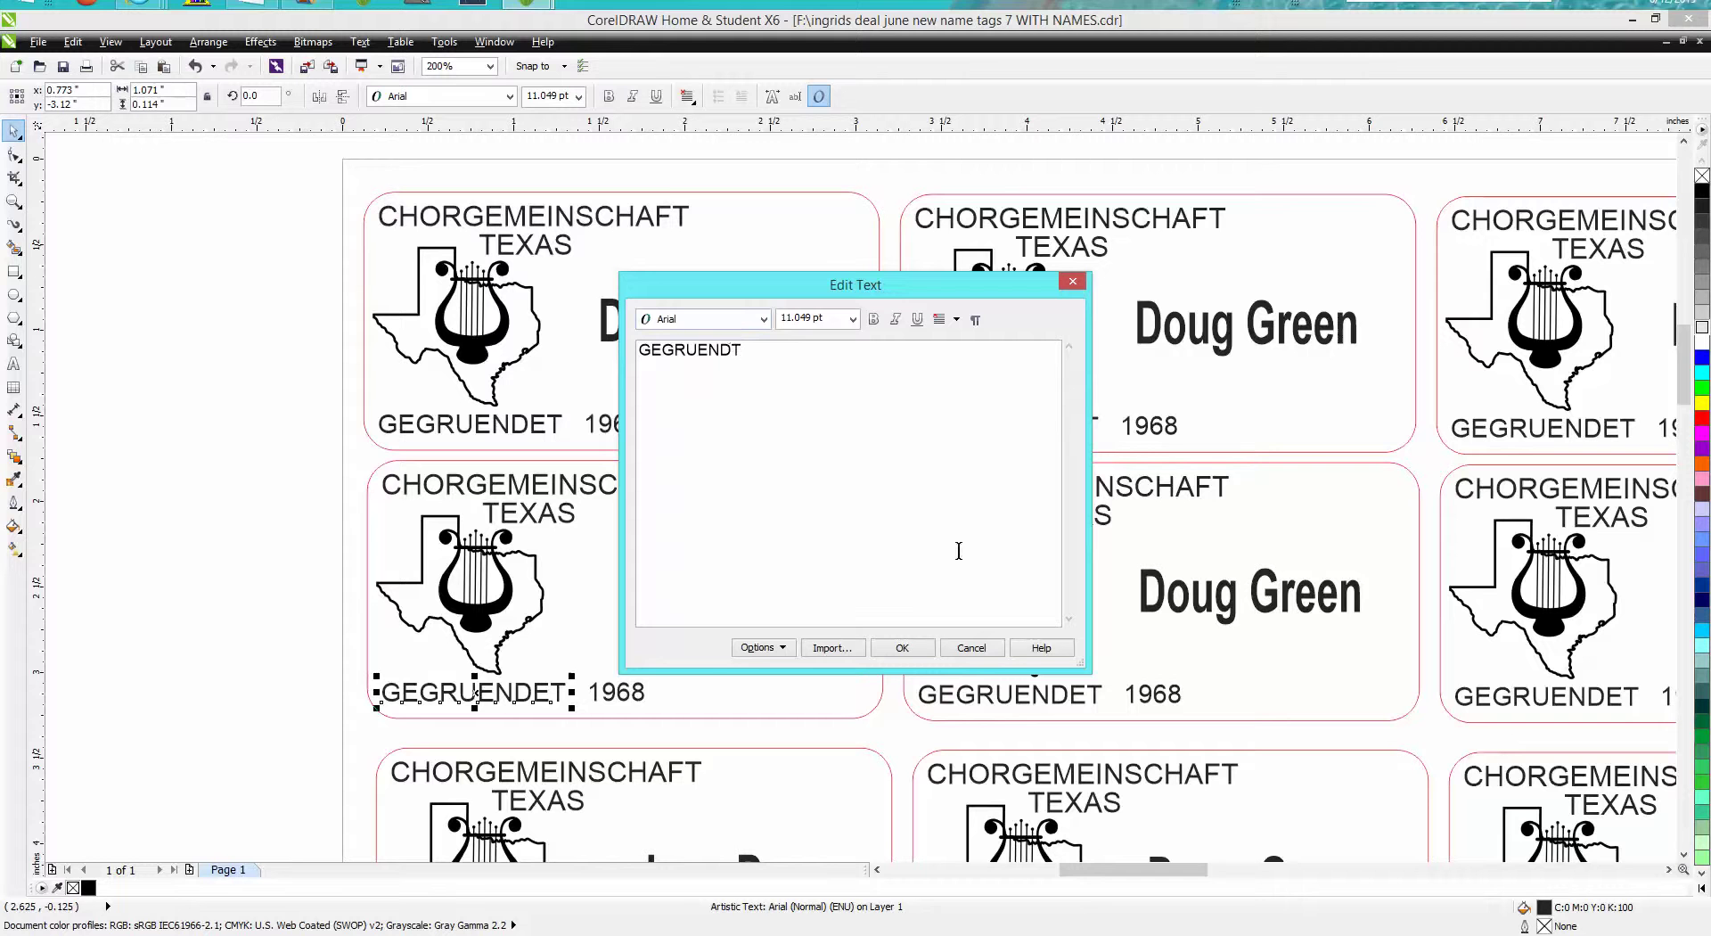
pyautogui.click(918, 649)
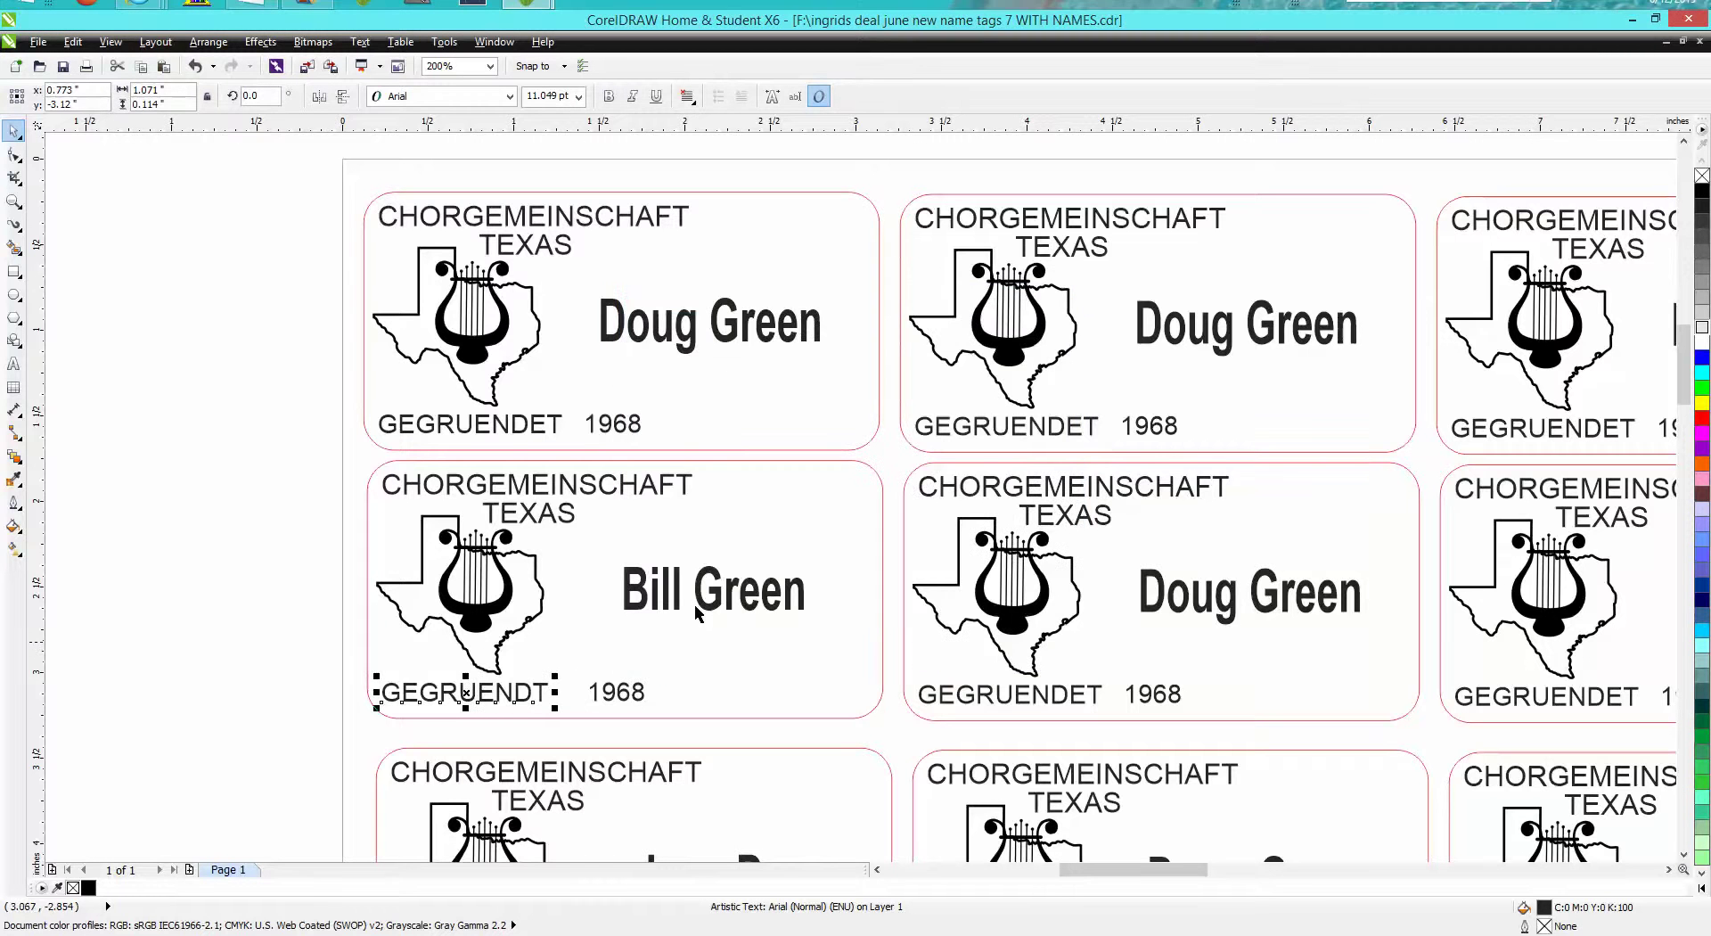
pyautogui.click(195, 67)
pyautogui.click(624, 431)
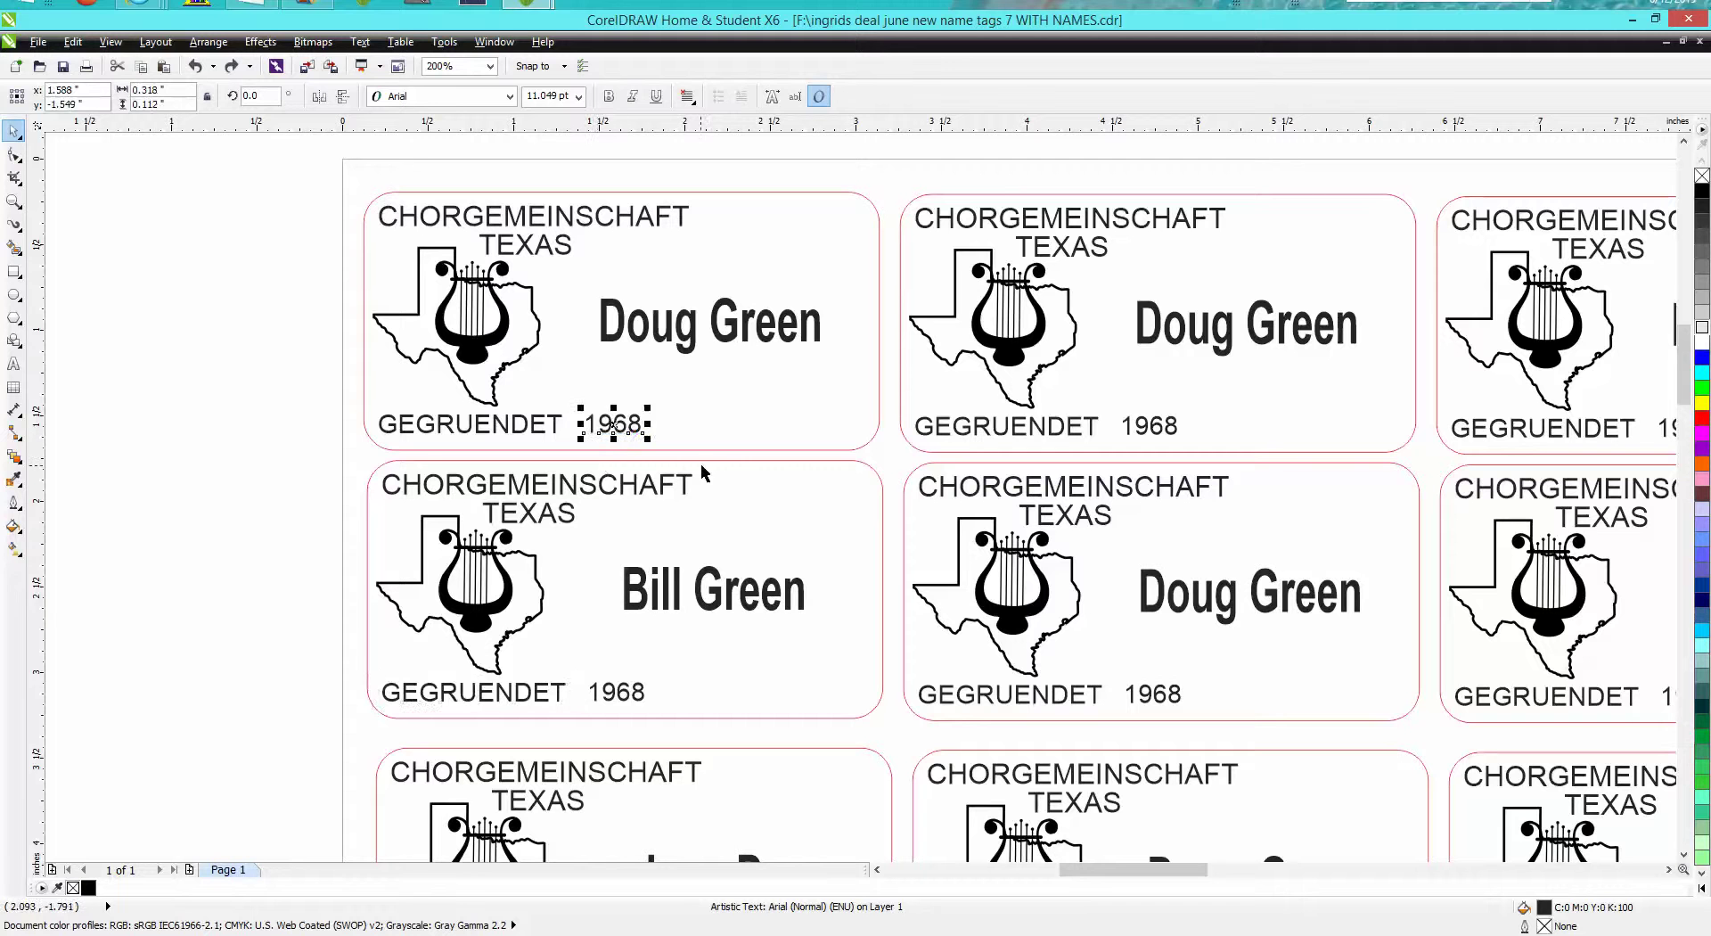
# Deselect everything and open Edit > Find and Replace > Replace Text
pyautogui.click(308, 372)
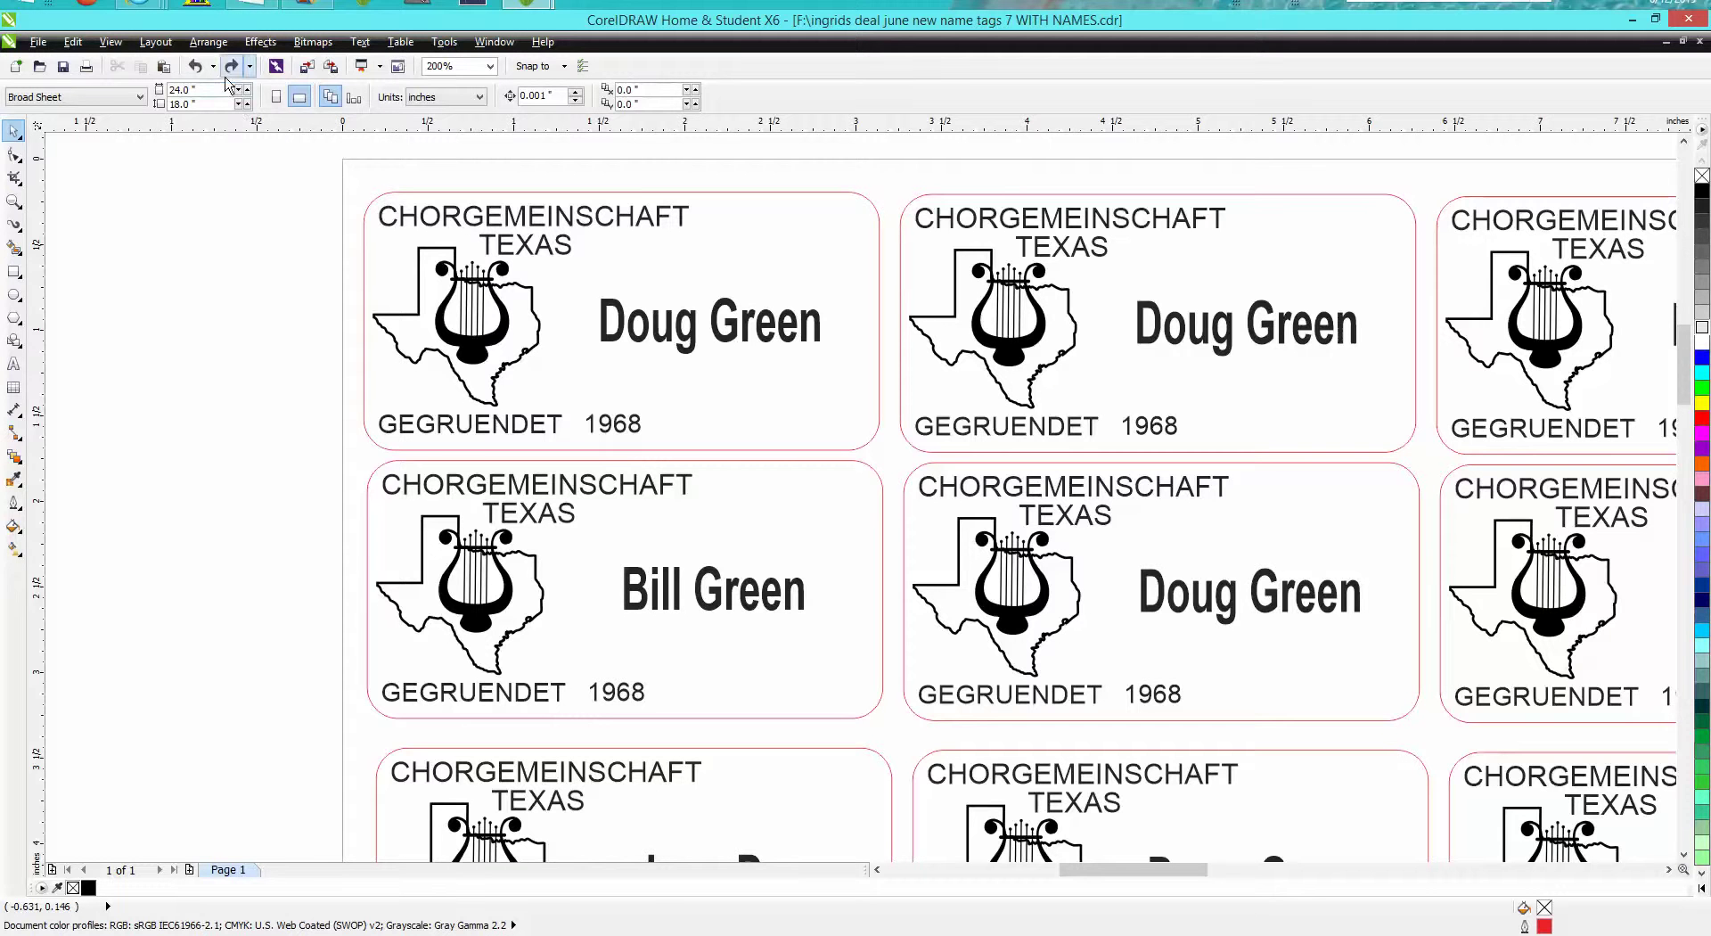
pyautogui.click(74, 49)
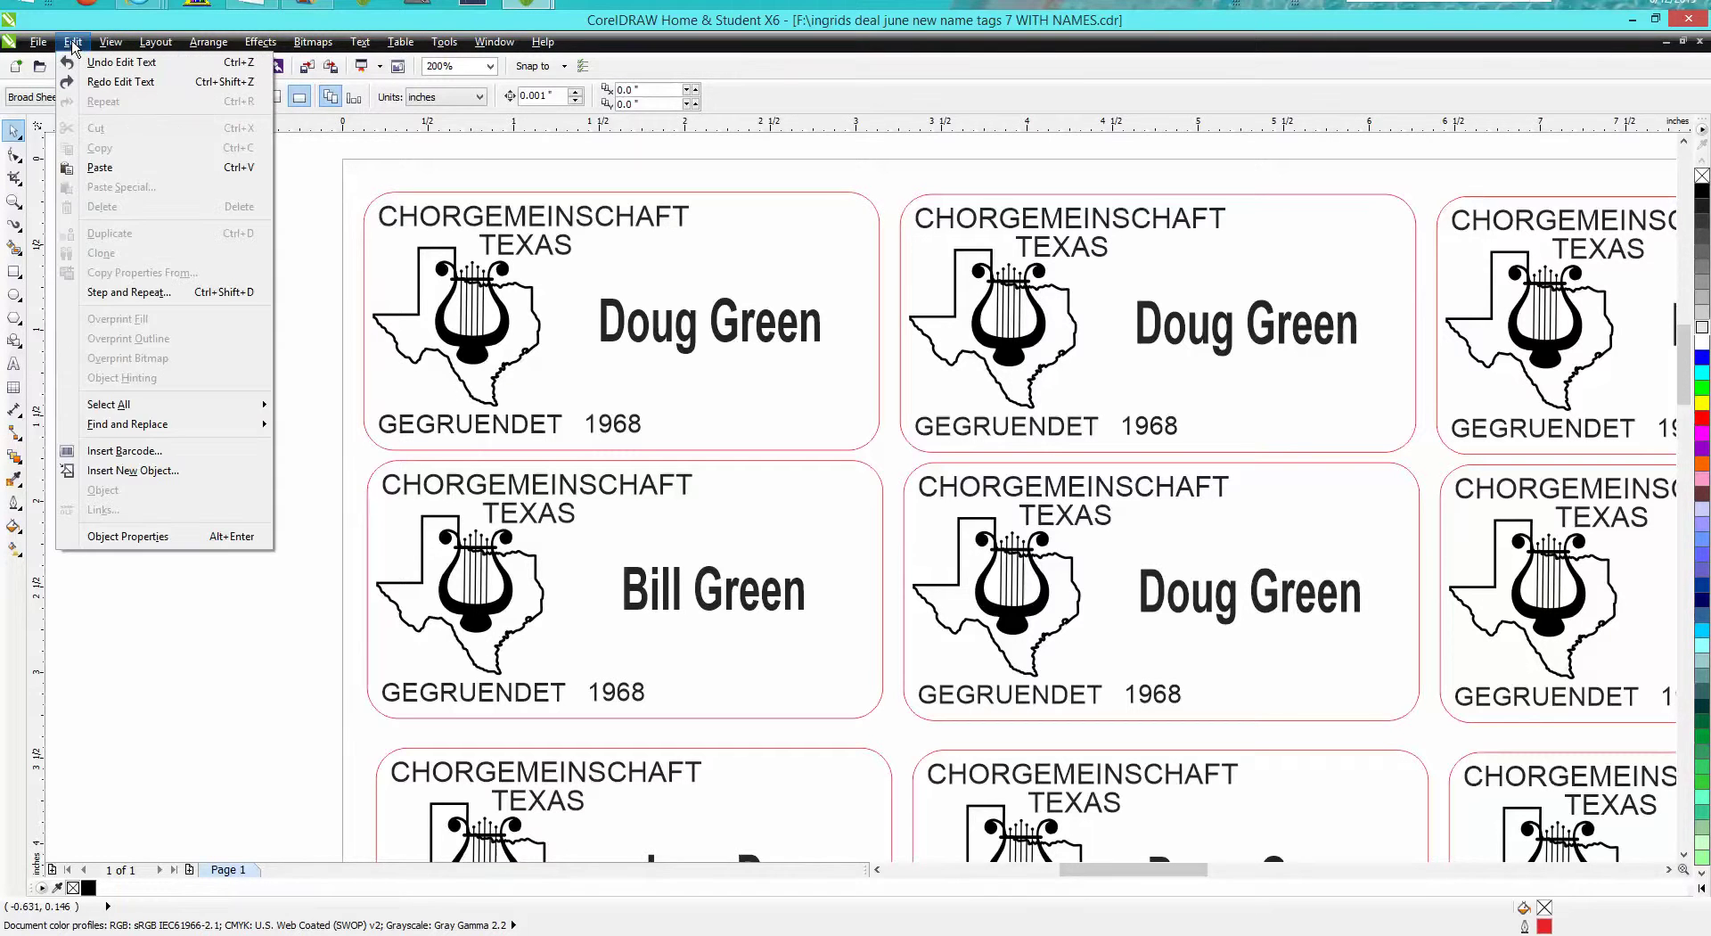
pyautogui.moveTo(164, 434)
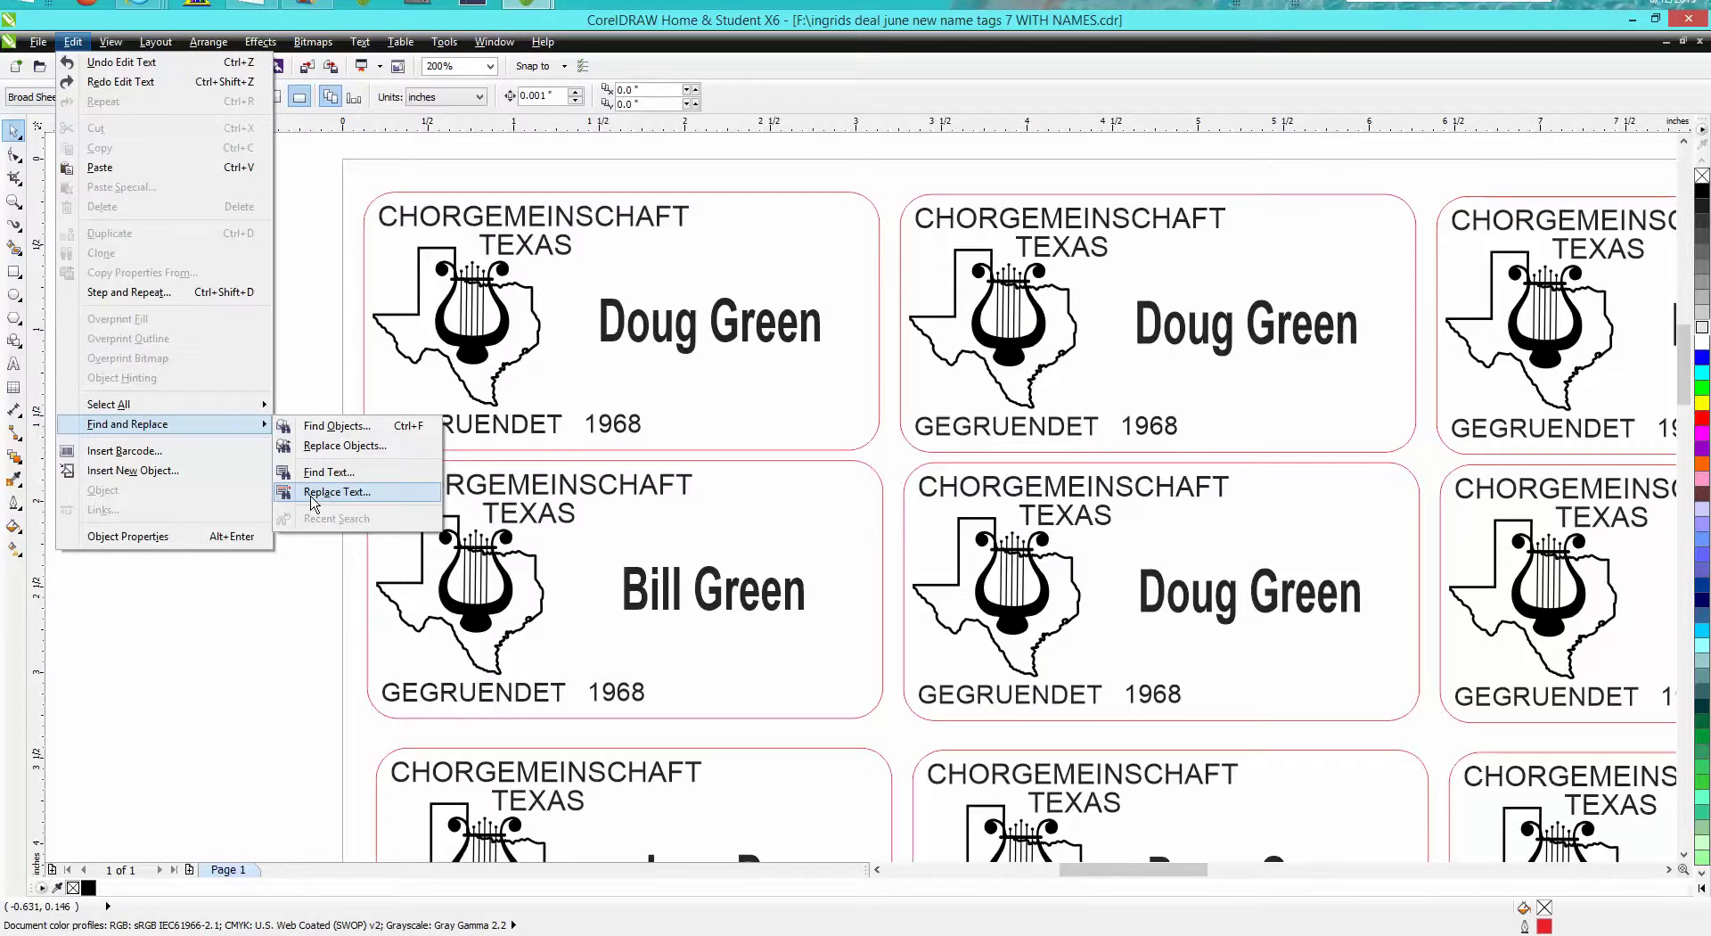
pyautogui.click(314, 493)
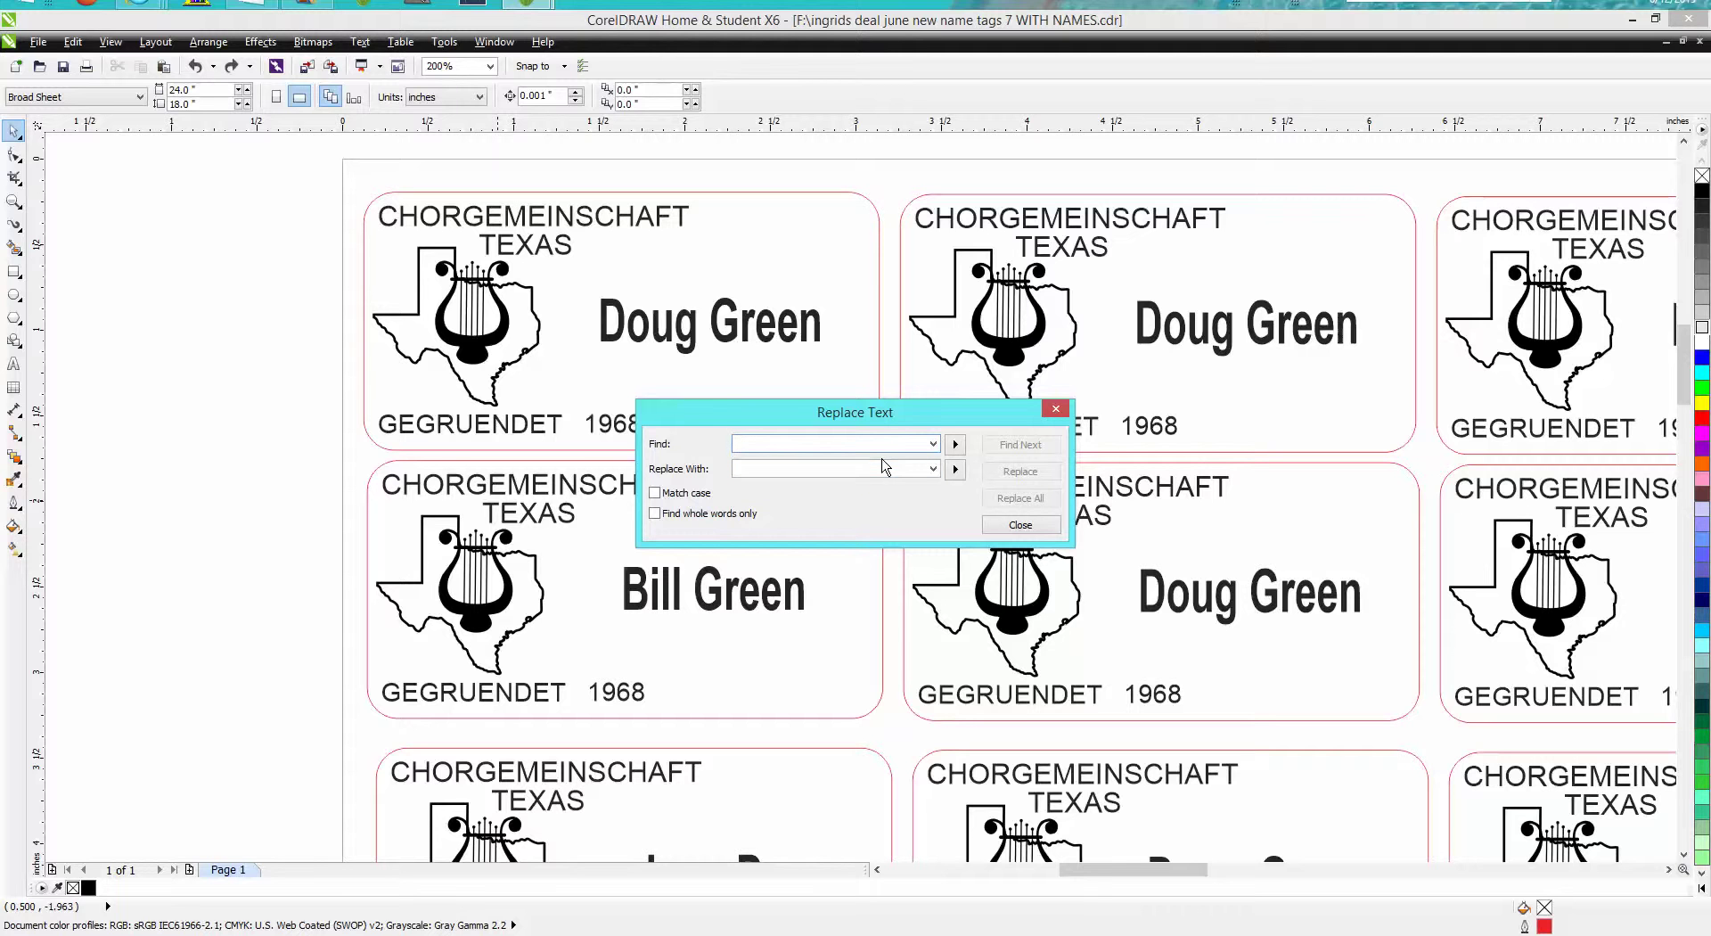
# Replace all occurrences of 1968 with 1965 and dismiss the completion message
pyautogui.write('1968')
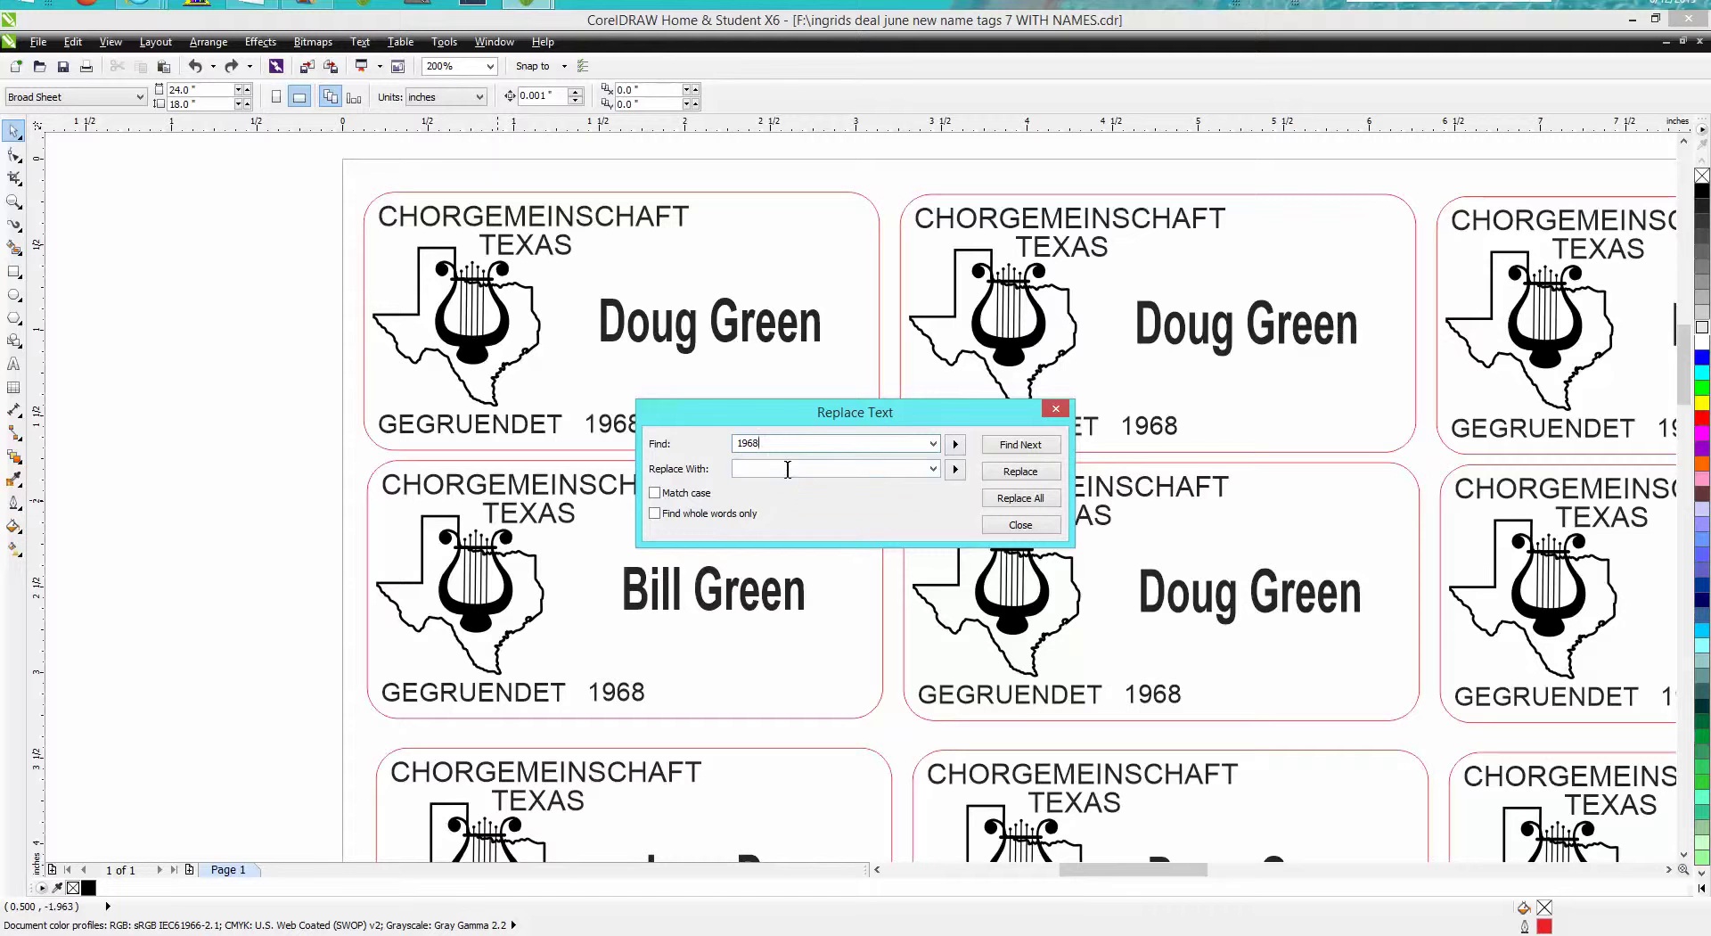
pyautogui.click(782, 467)
pyautogui.write('1965')
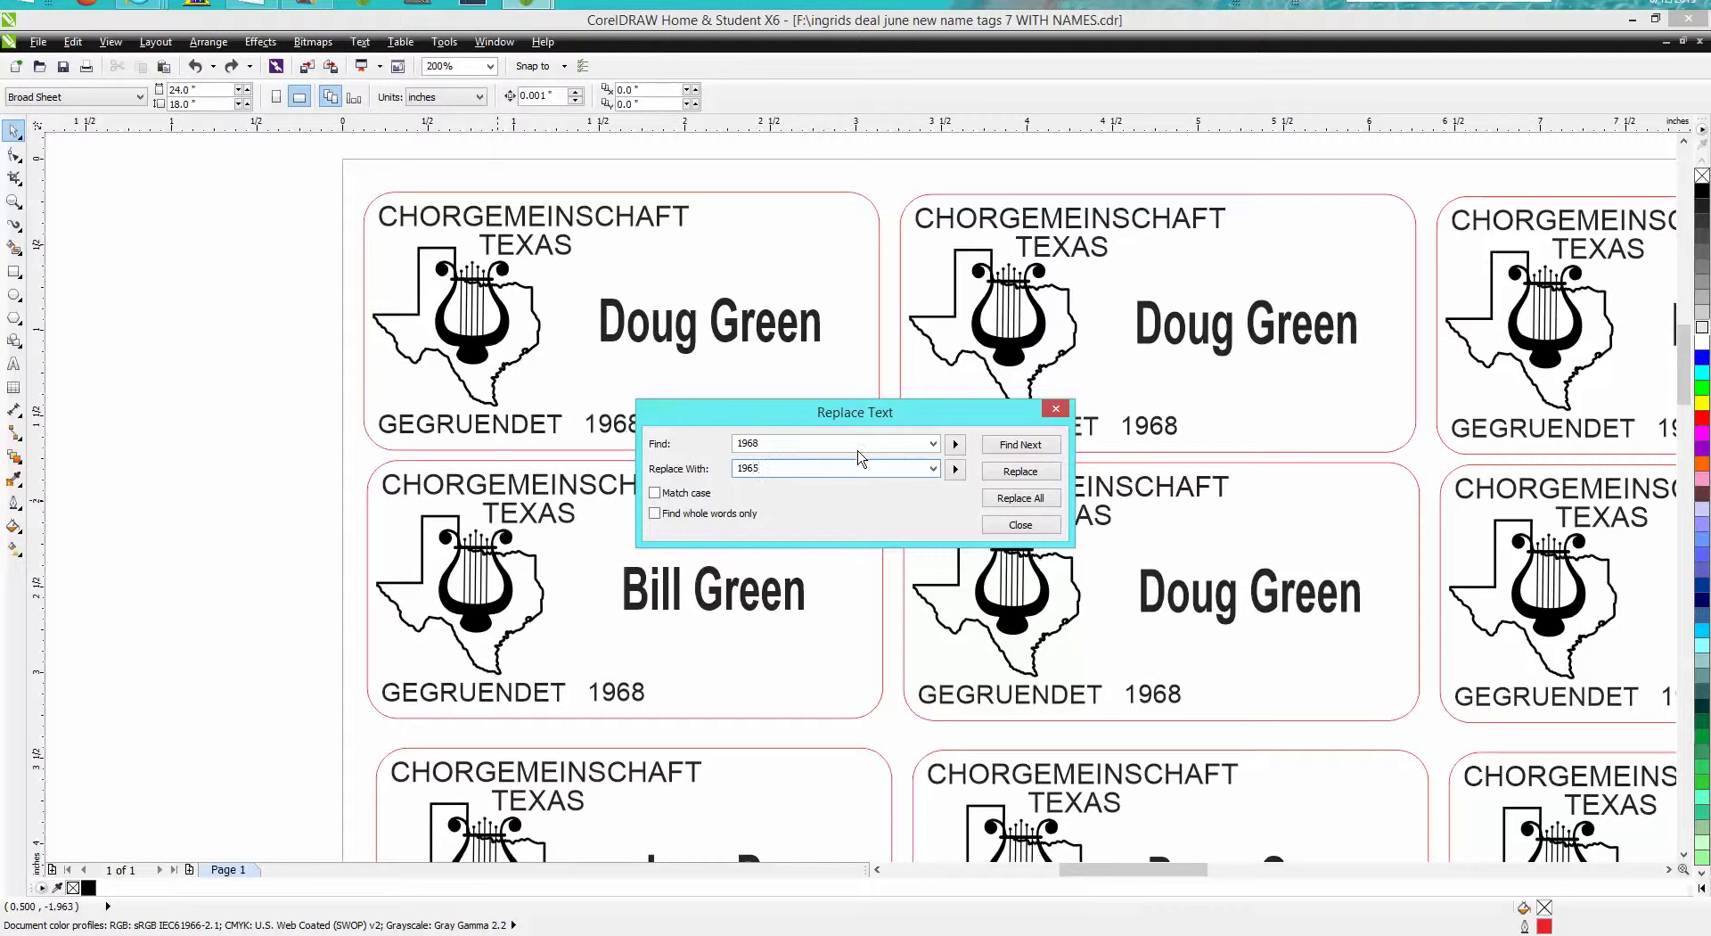
pyautogui.click(1034, 502)
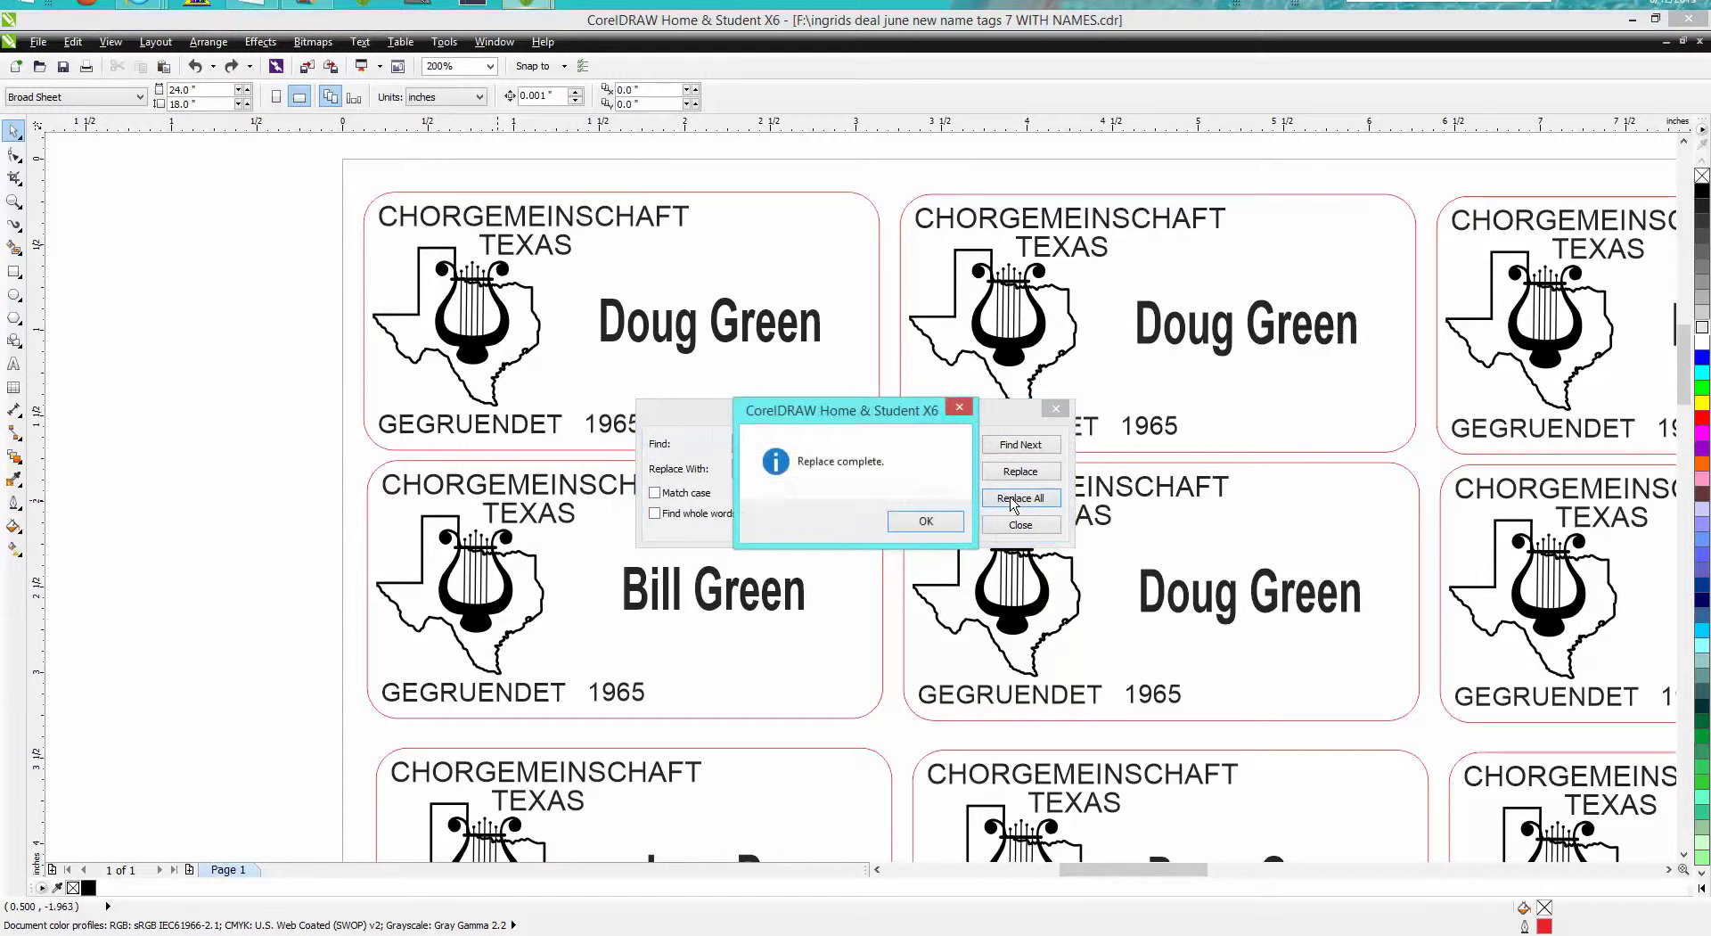
pyautogui.press('Return')
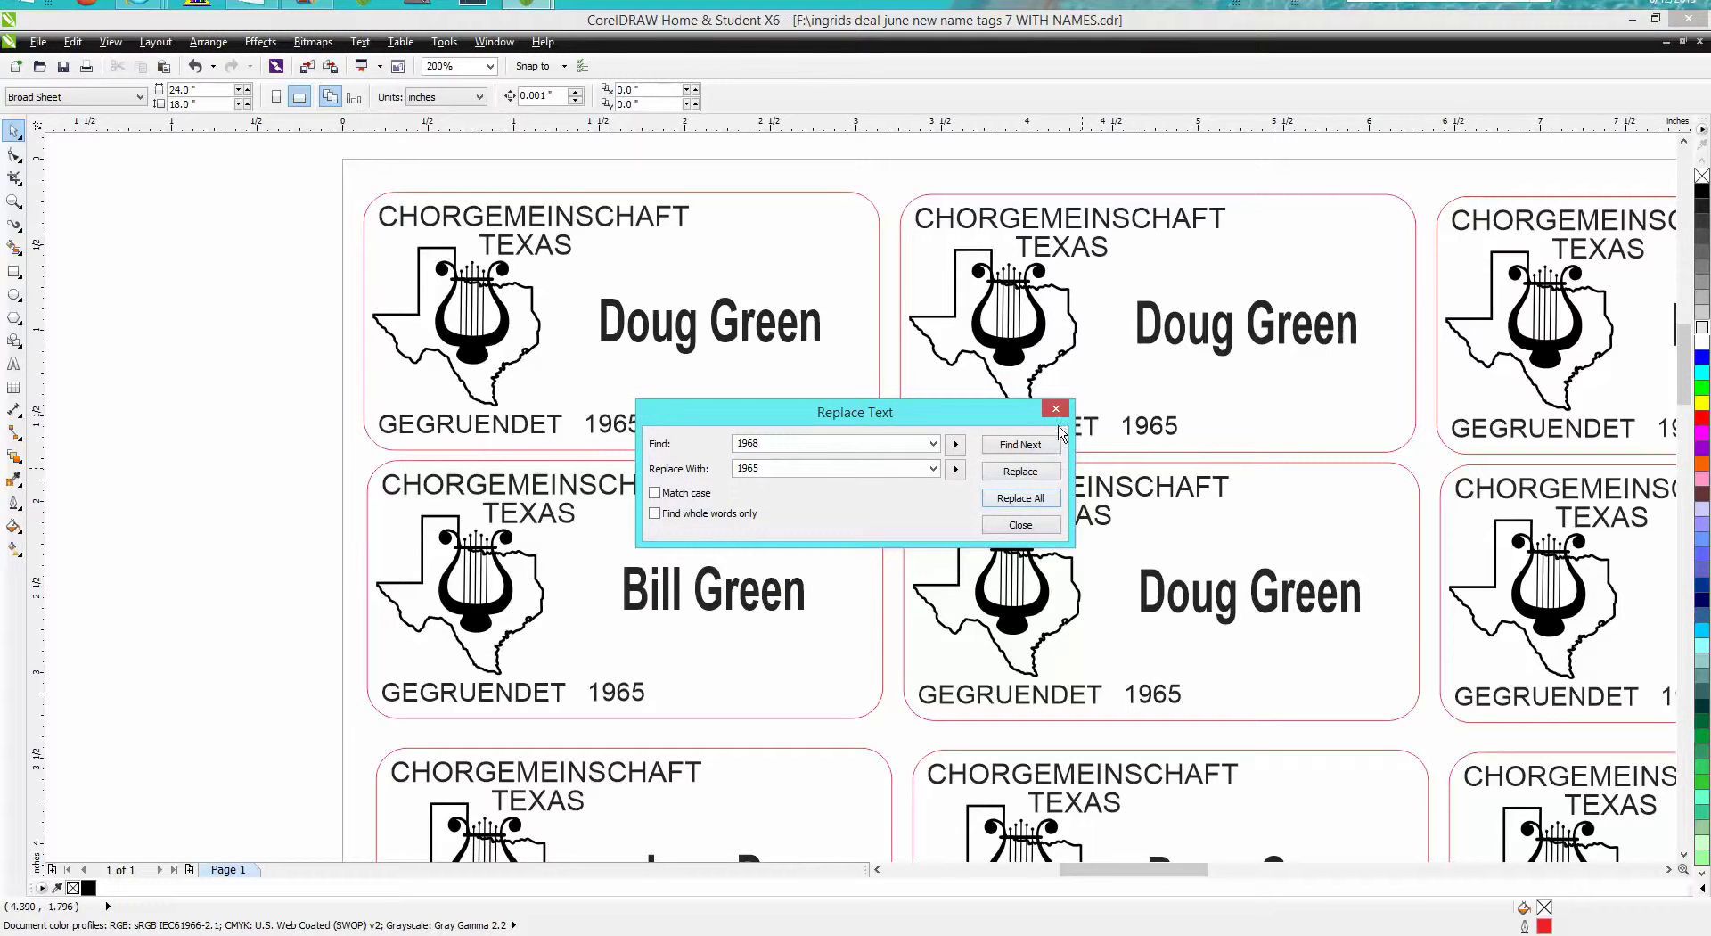
# Close the Replace Text dialog and scroll across the sheet to view the tags dated 1965
pyautogui.click(1056, 408)
pyautogui.scroll(-2, 1221, 687)
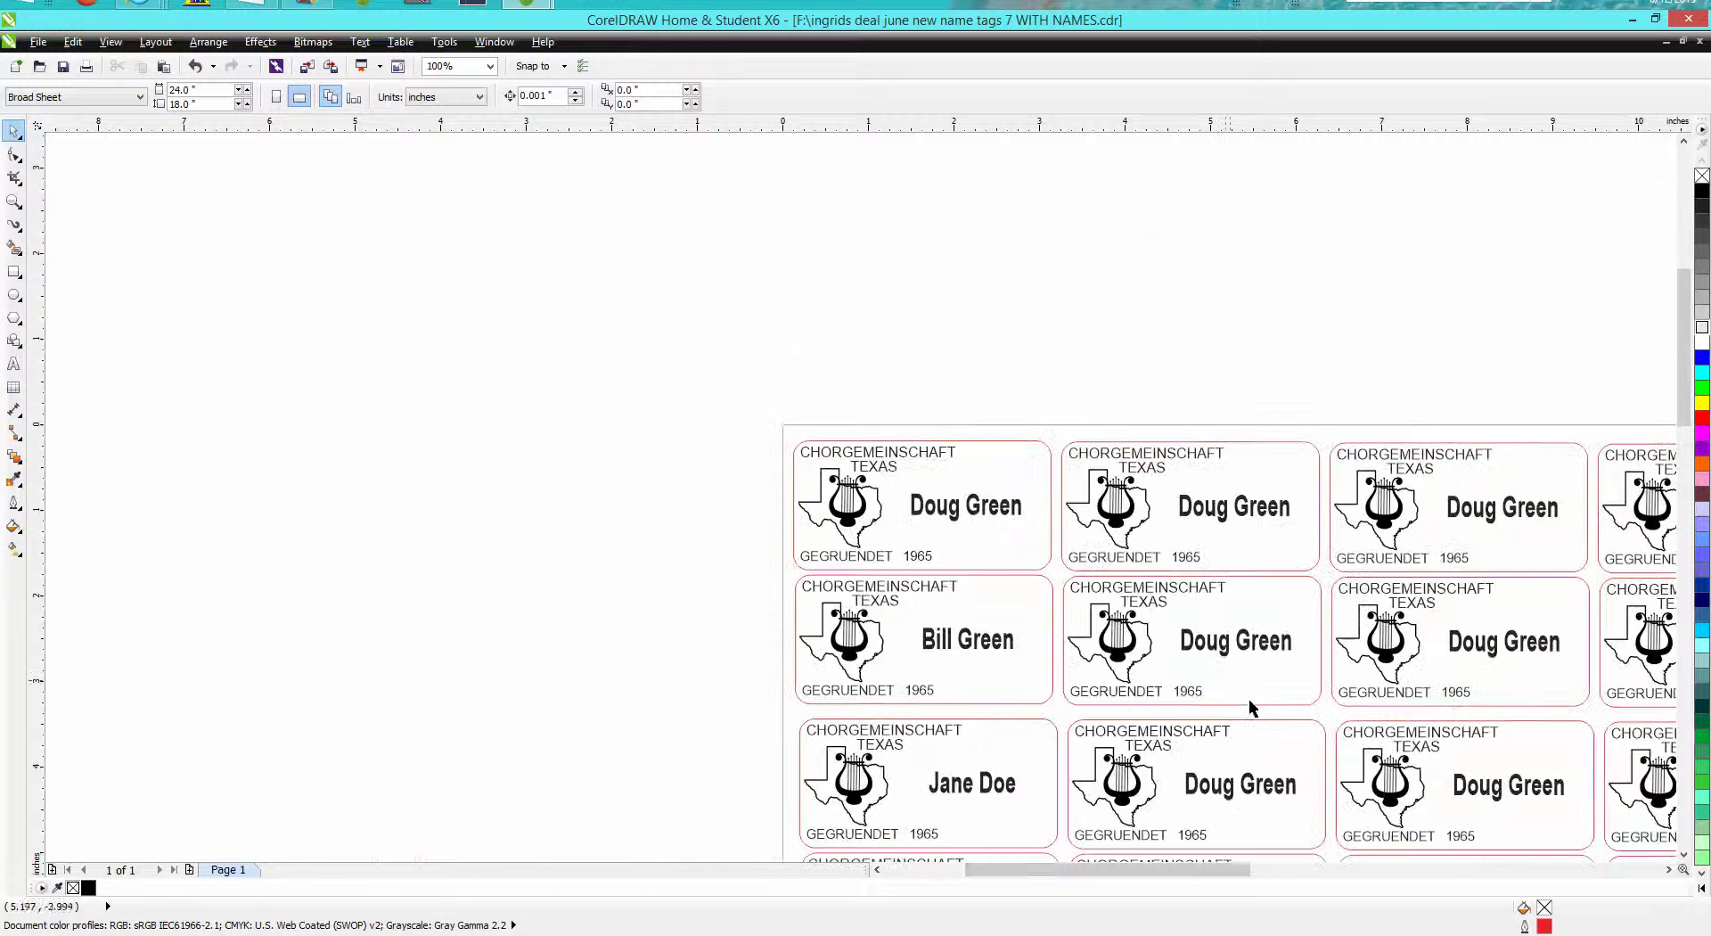
pyautogui.hscroll(5, 1228, 872)
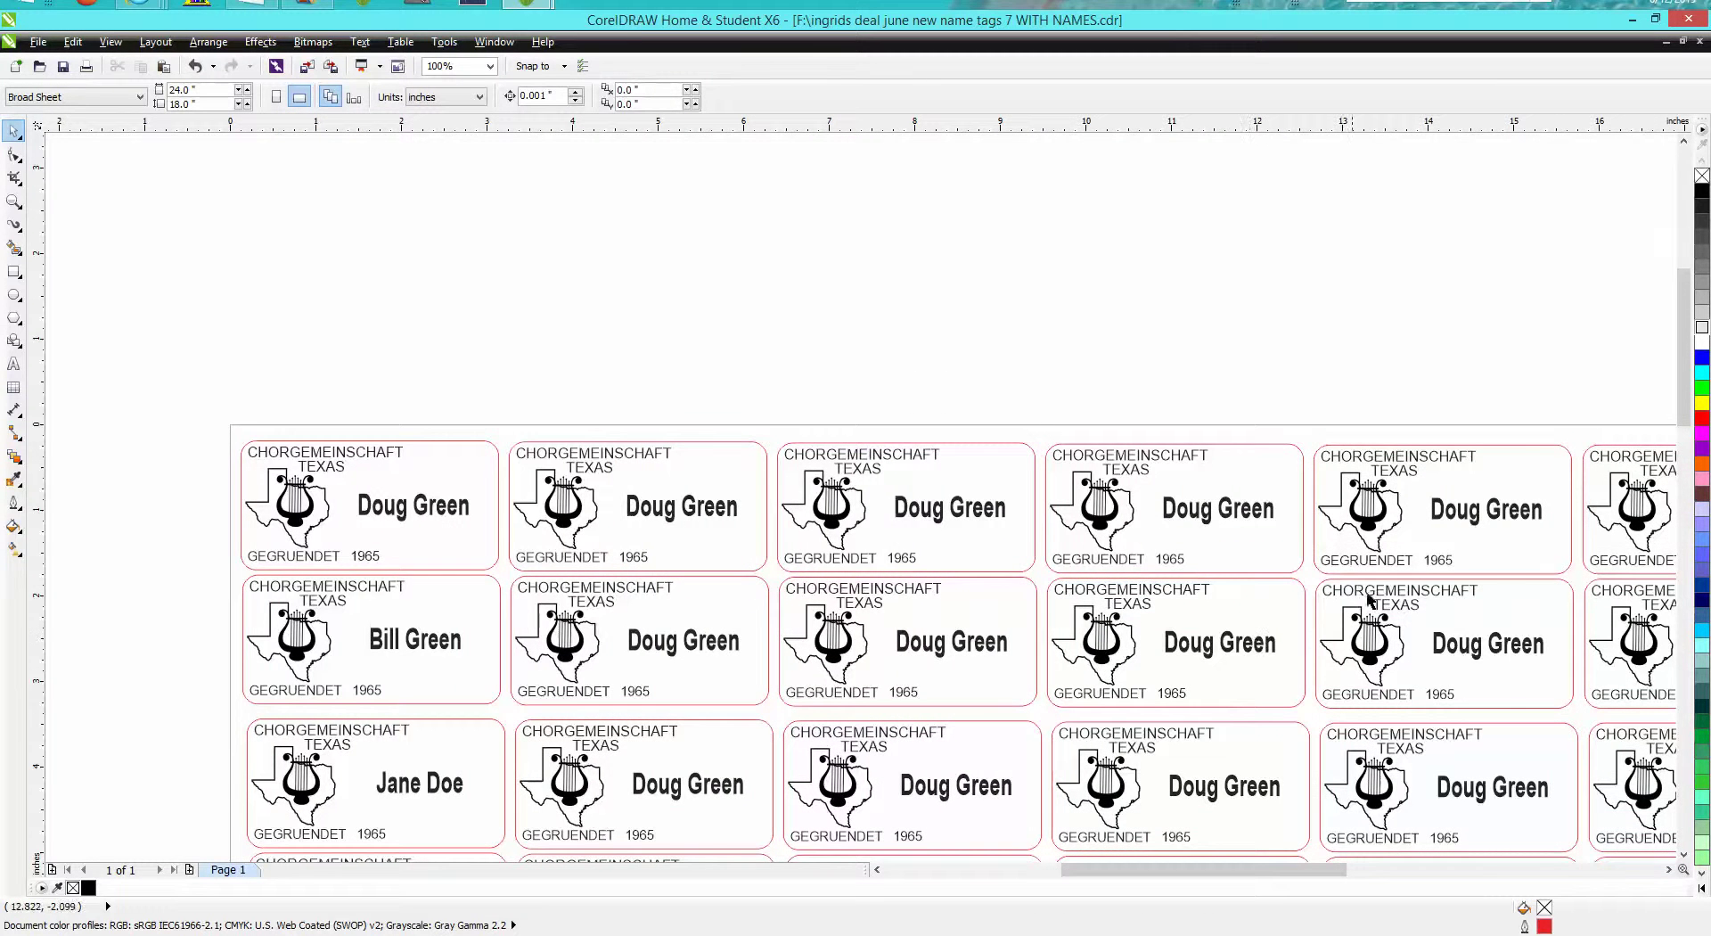
pyautogui.scroll(-4, 1566, 487)
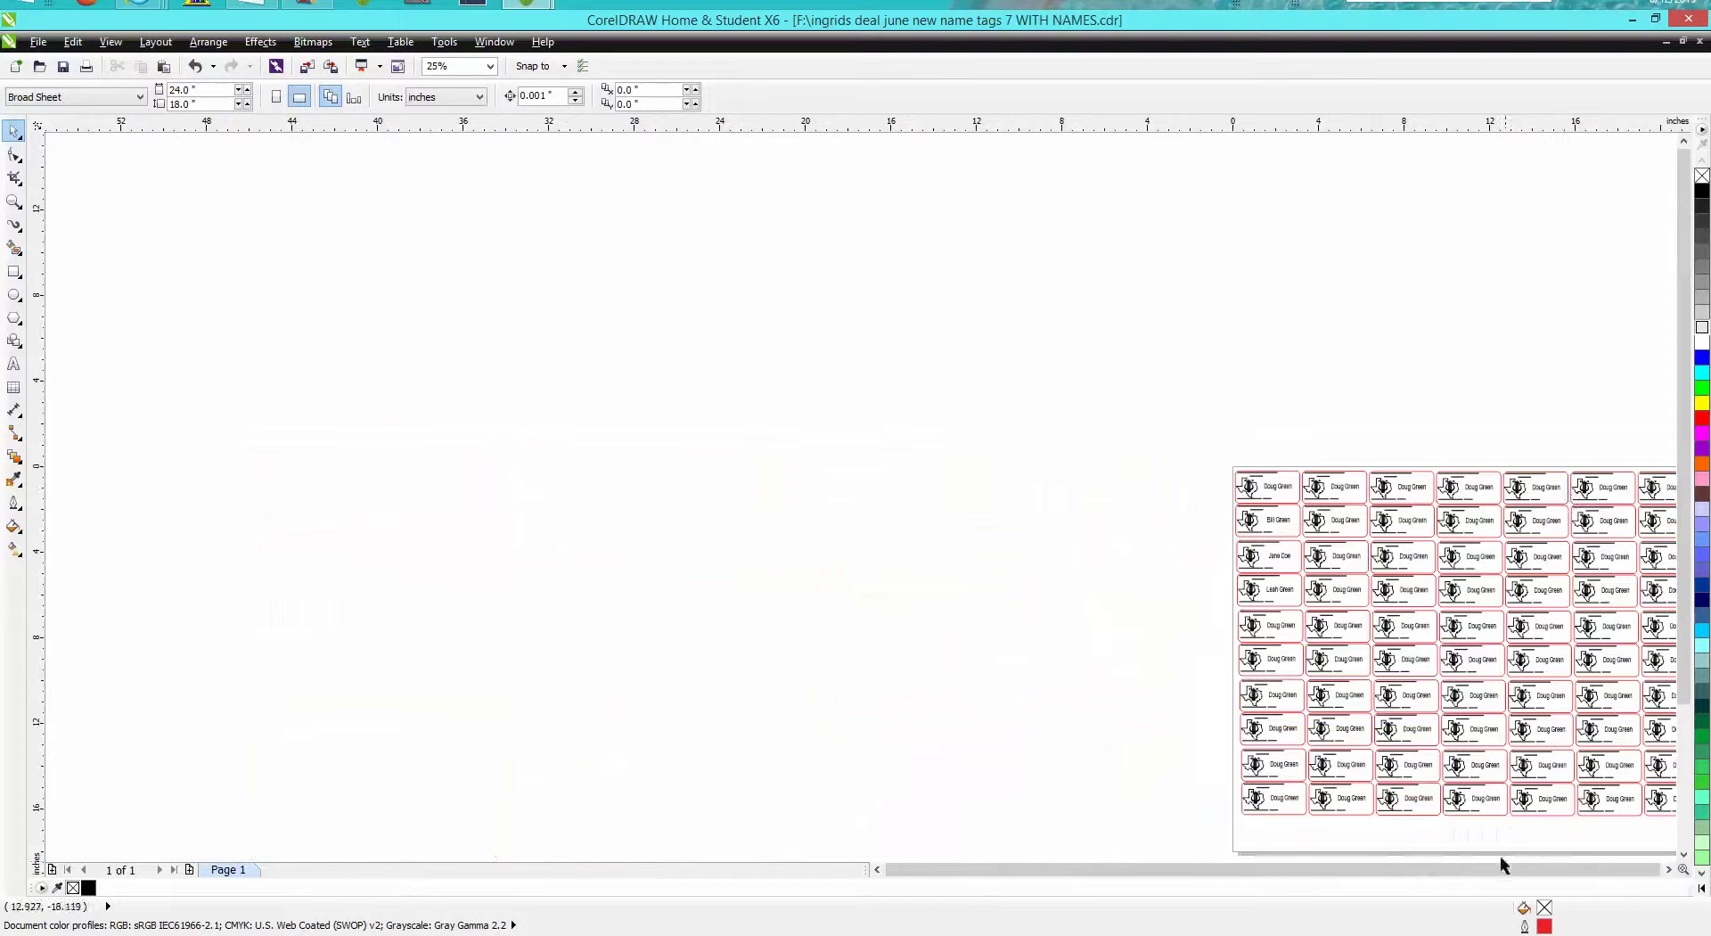